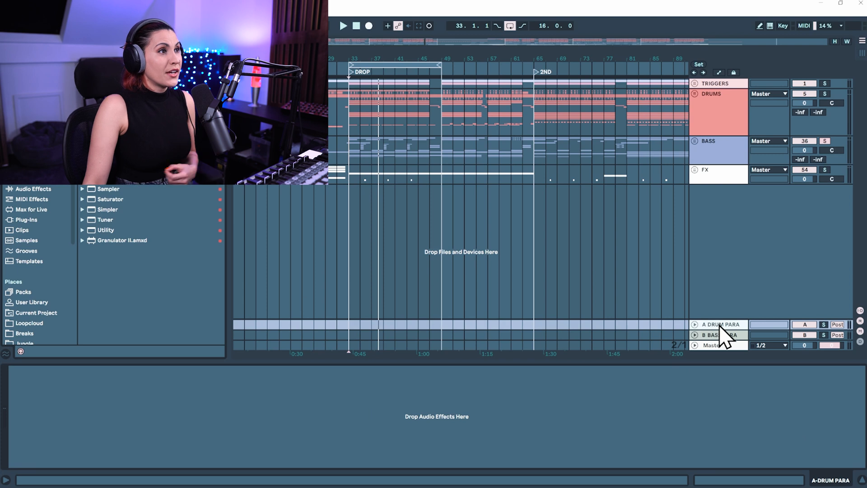
# Step: Load the Glue Compressor preset "Drum - Full Parallel" onto the A DRUM PARA return track
pyautogui.click(728, 119)
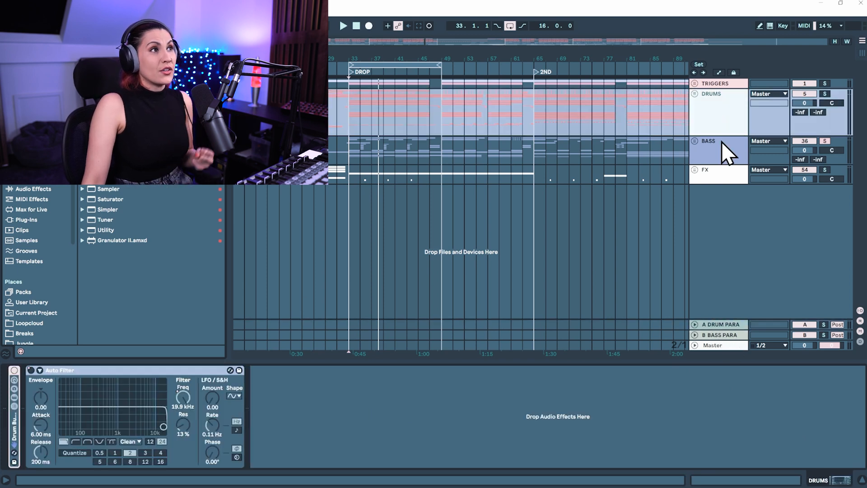
pyautogui.click(698, 325)
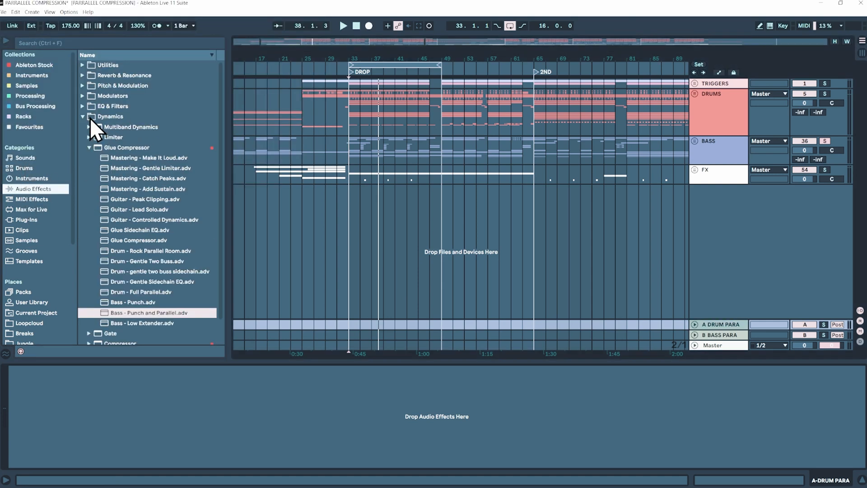
pyautogui.click(123, 151)
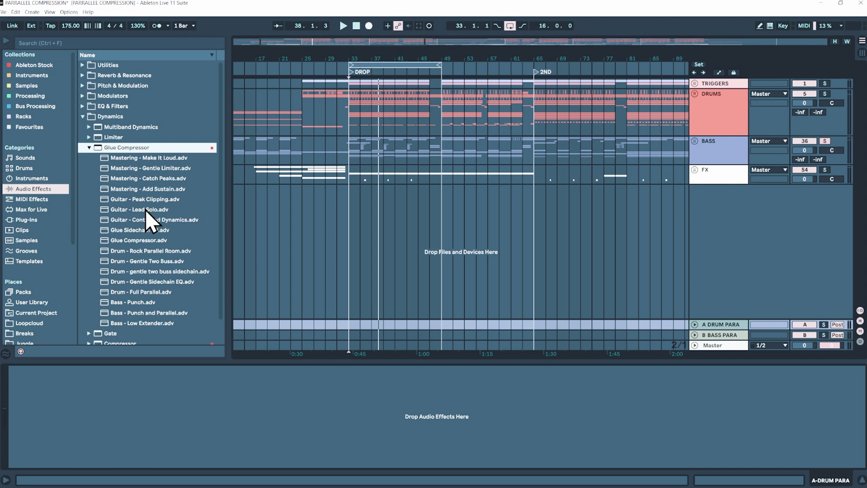
pyautogui.click(125, 292)
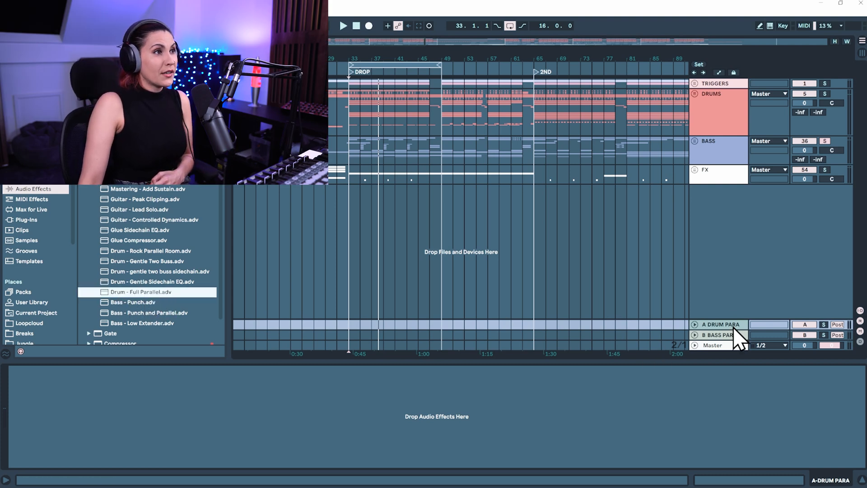
pyautogui.doubleClick(152, 294)
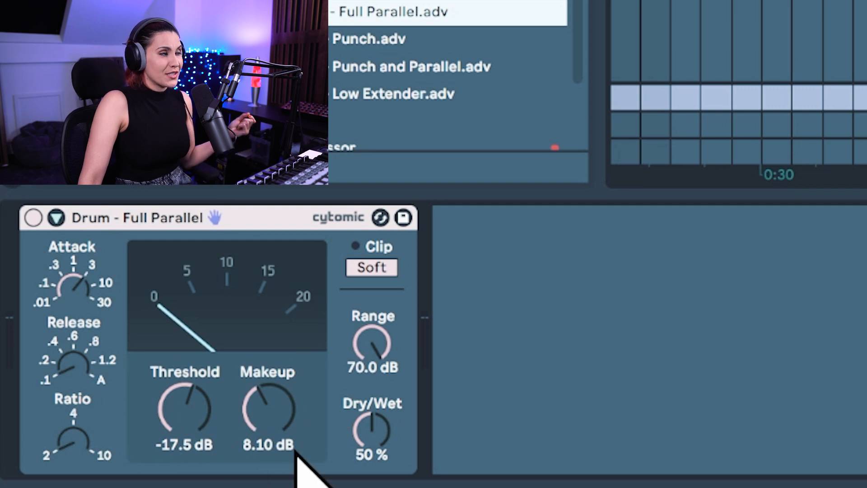
# Step: On the drum parallel compressor, set the range to 24.3 dB, shorten the attack to 0.1 and raise the ratio
pyautogui.moveTo(376, 344); pyautogui.dragTo(379, 352)
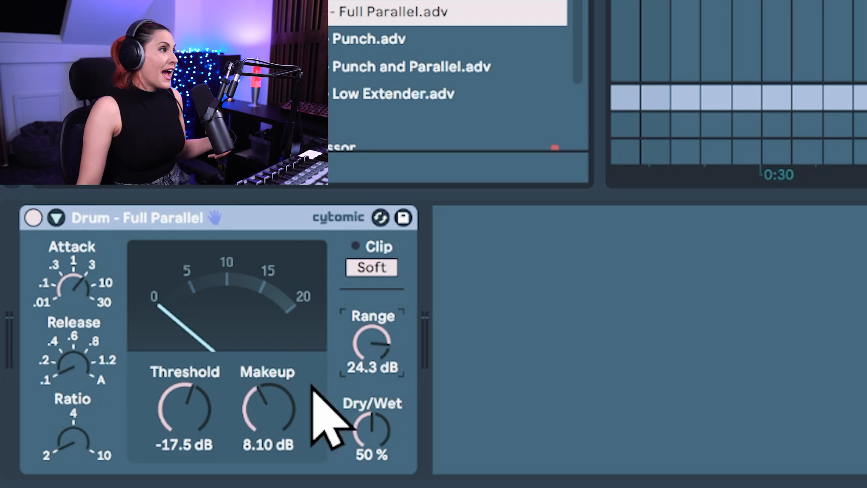
pyautogui.moveTo(69, 287); pyautogui.dragTo(69, 302)
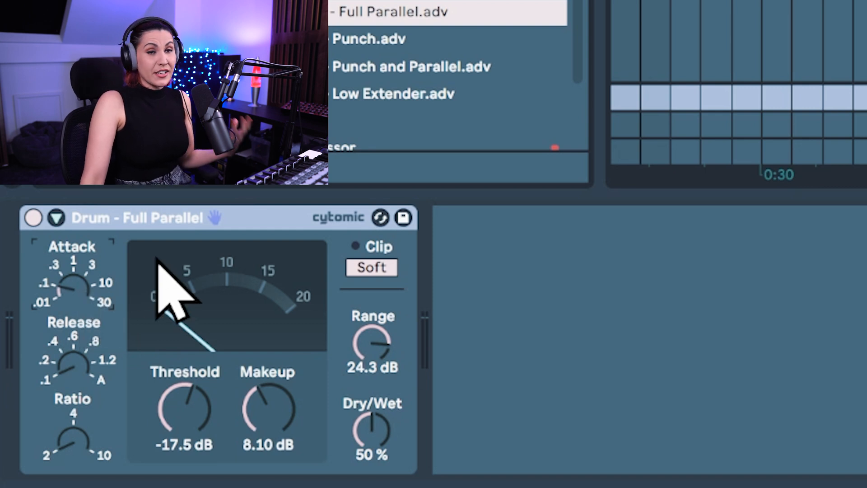
pyautogui.moveTo(77, 442); pyautogui.dragTo(77, 407)
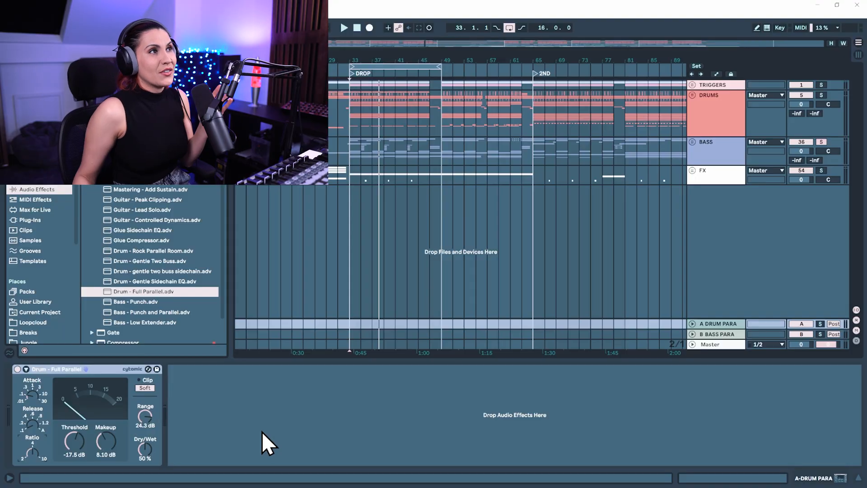
pyautogui.click(718, 124)
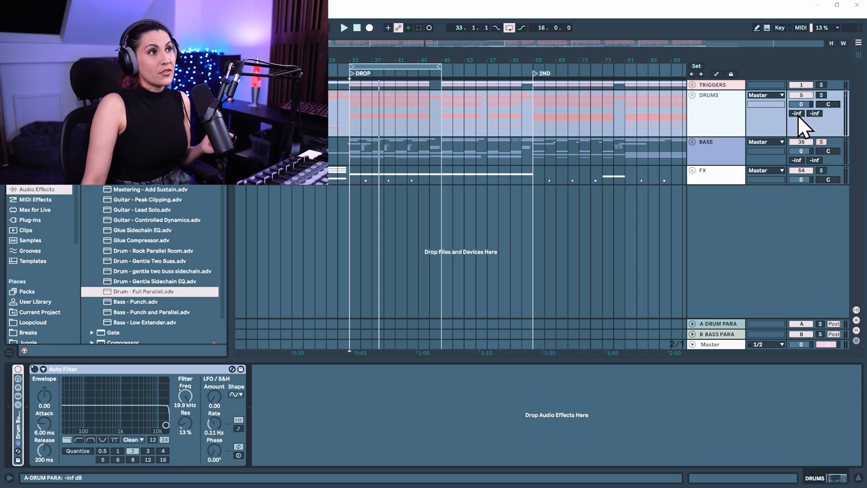
pyautogui.click(714, 324)
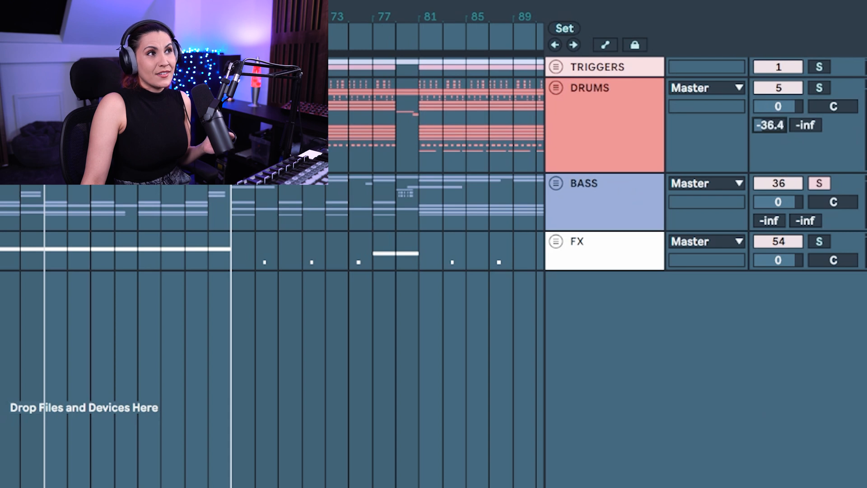
pyautogui.click(773, 129)
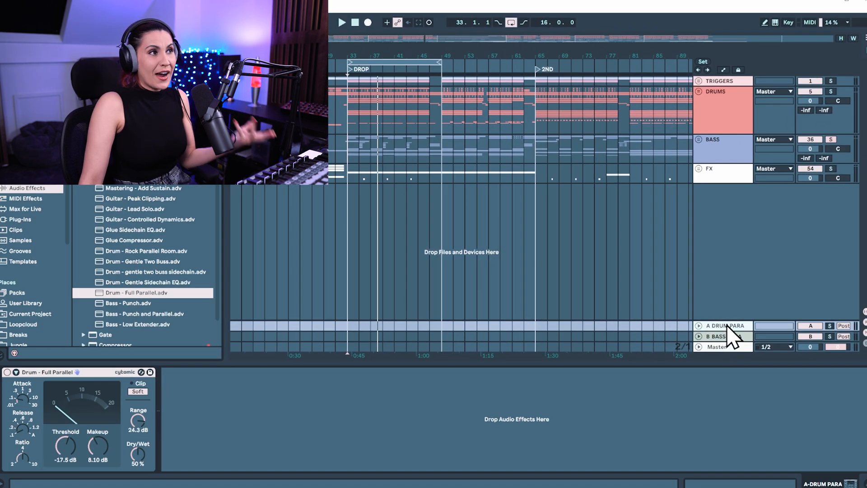
# Step: With the DRUMS group soloed and playing, raise its send to the A DRUM PARA return to 0 dB
pyautogui.click(725, 137)
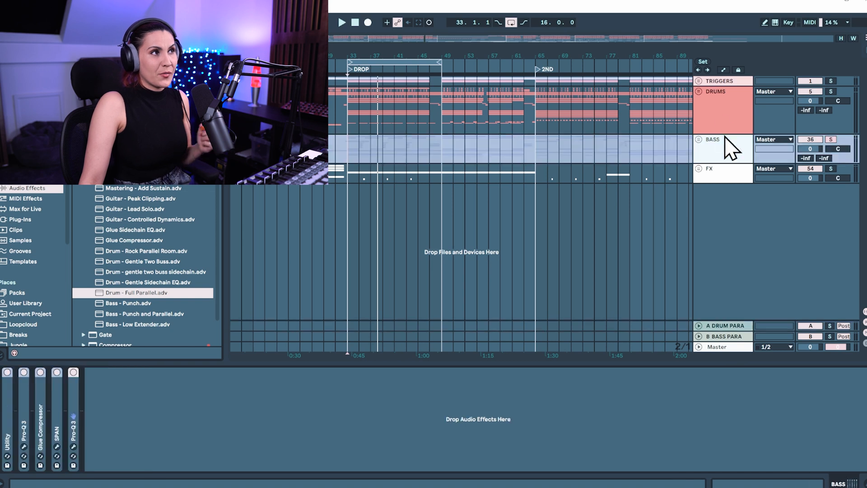
pyautogui.click(723, 119)
pyautogui.press('s')
pyautogui.click(807, 111)
pyautogui.press('space')
pyautogui.moveTo(807, 111); pyautogui.dragTo(807, 102)
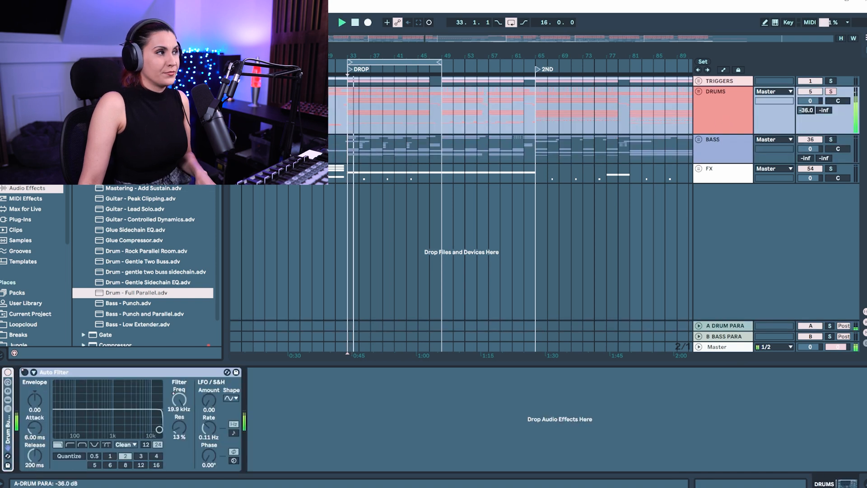
pyautogui.click(739, 329)
pyautogui.moveTo(809, 110); pyautogui.dragTo(806, 103)
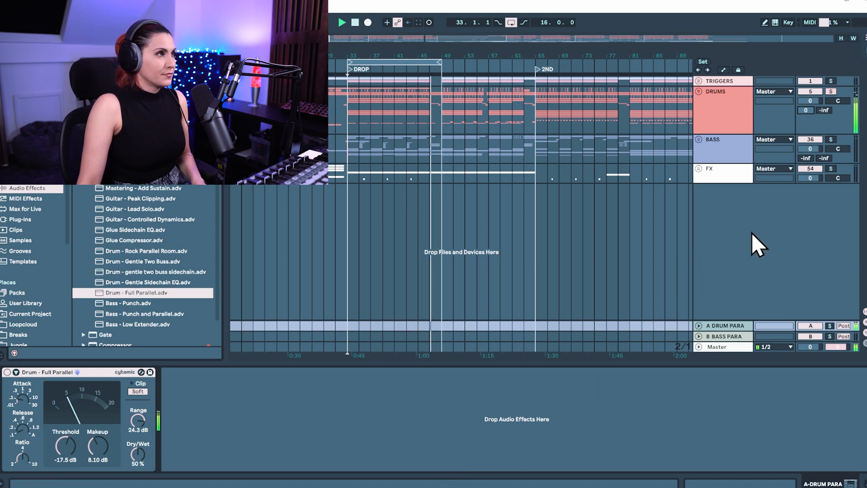
# Step: Solo the A DRUM PARA return and set its compressor to -28.3 dB threshold, 10.8 dB makeup and 100% dry/wet during playback
pyautogui.press('space')
pyautogui.click(831, 326)
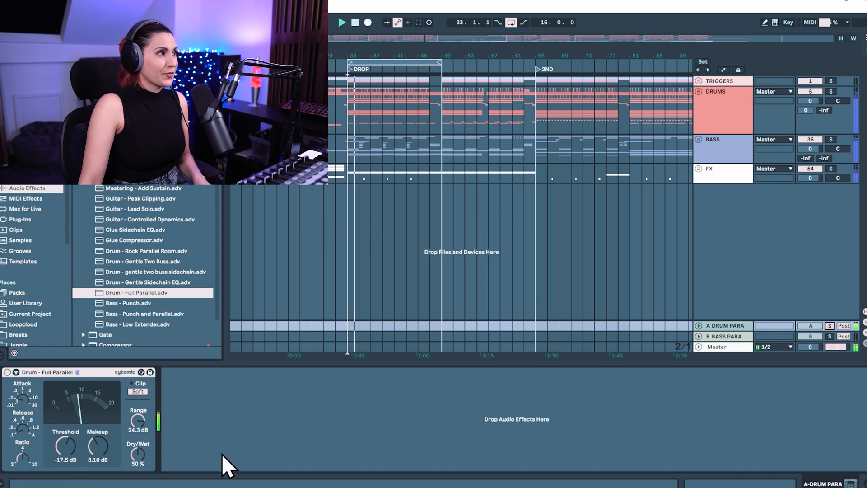
pyautogui.press('space')
pyautogui.moveTo(66, 454)
pyautogui.mouseDown()
pyautogui.moveTo(66, 443)
pyautogui.moveTo(68, 450)
pyautogui.mouseUp()
pyautogui.press('space')
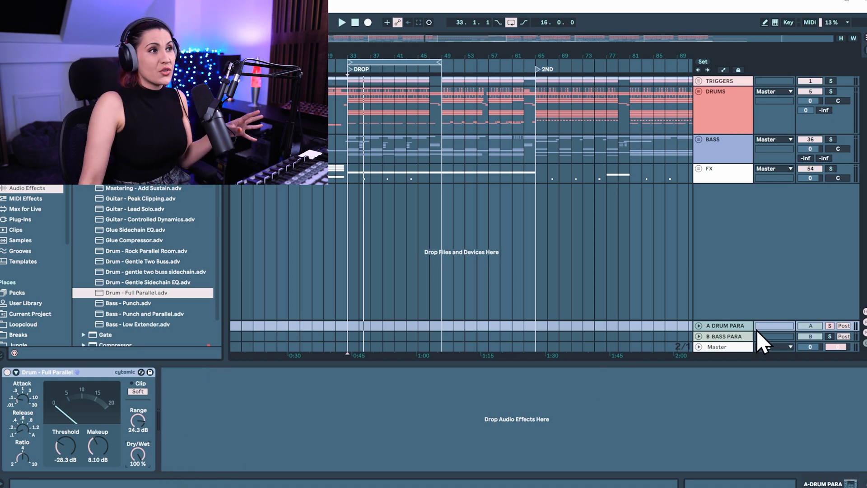
pyautogui.press('space')
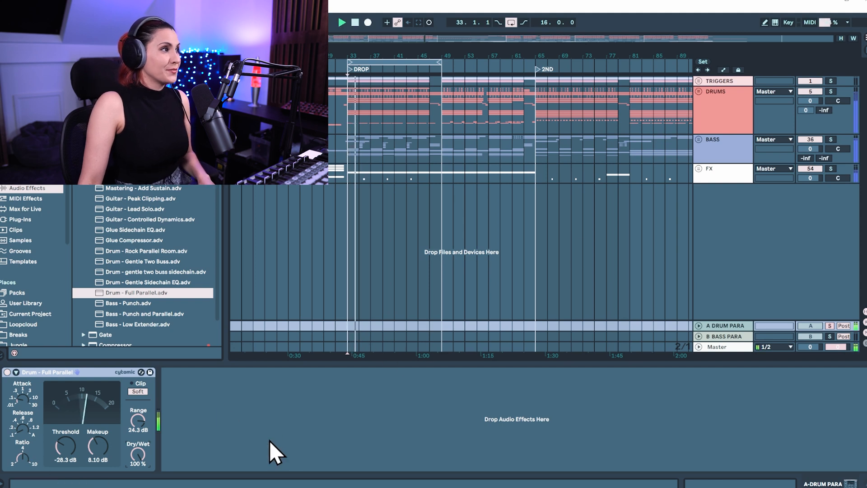
pyautogui.moveTo(98, 456); pyautogui.dragTo(97, 442)
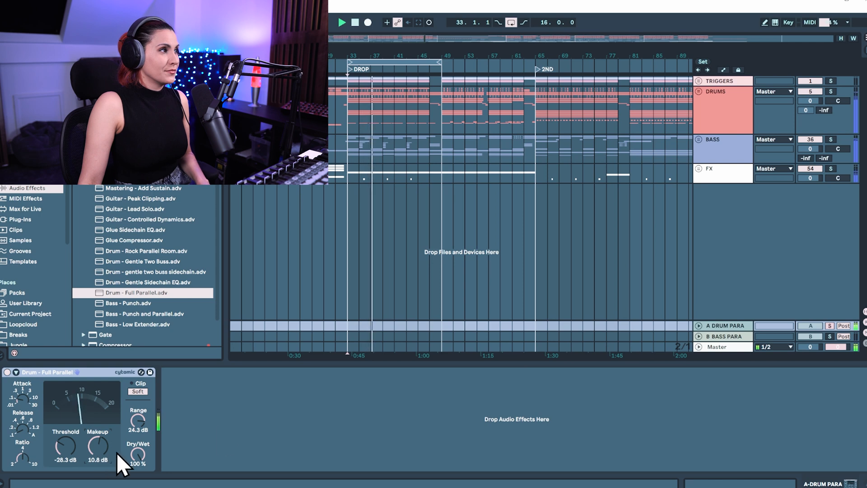
# Step: Unsolo the A DRUM PARA return and compare the soloed drums with the return switched off and on
pyautogui.click(830, 326)
pyautogui.click(350, 70)
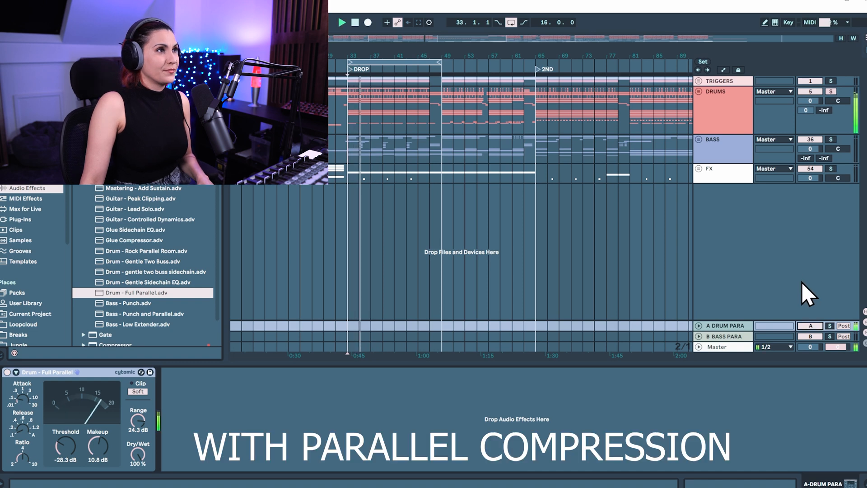
pyautogui.click(816, 327)
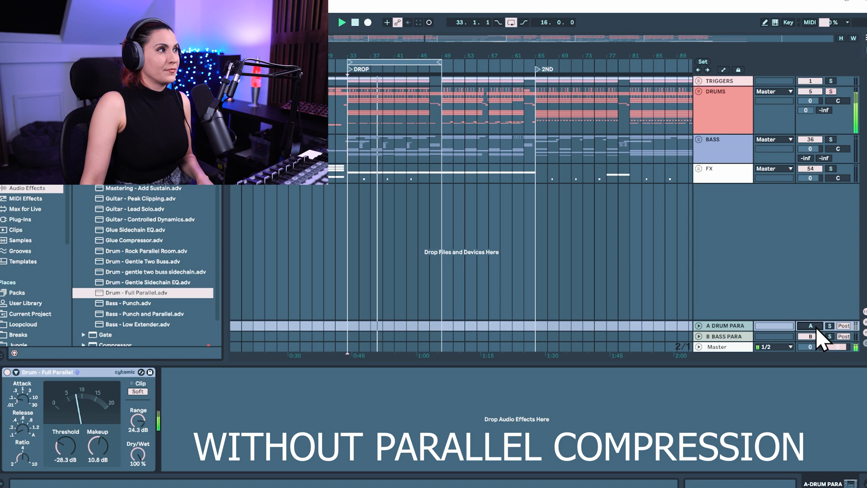
pyautogui.click(815, 327)
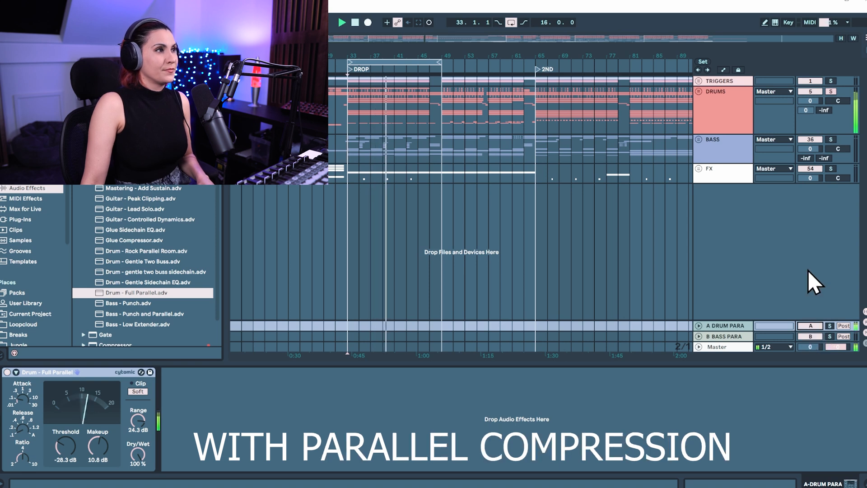
# Step: Lower the DRUMS send to A DRUM PARA to -13.0 dB and compare again with the return off and on
pyautogui.moveTo(806, 109)
pyautogui.mouseDown()
pyautogui.moveTo(807, 135)
pyautogui.moveTo(806, 109)
pyautogui.mouseUp()
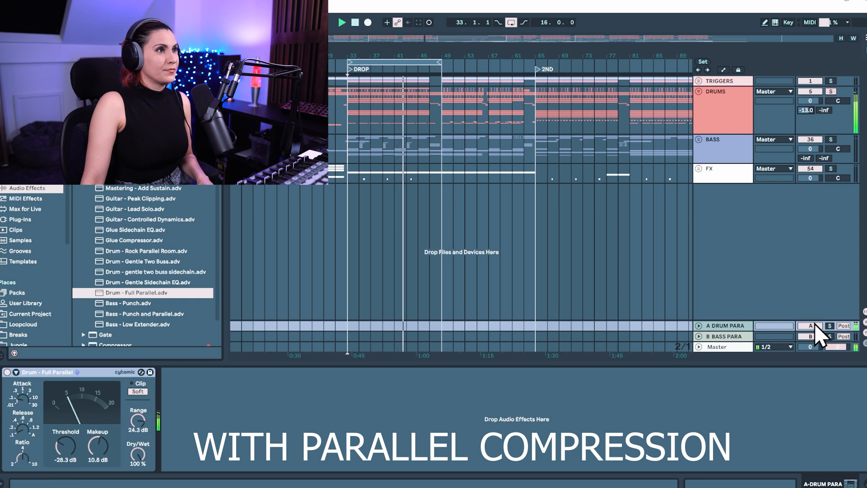
pyautogui.click(804, 325)
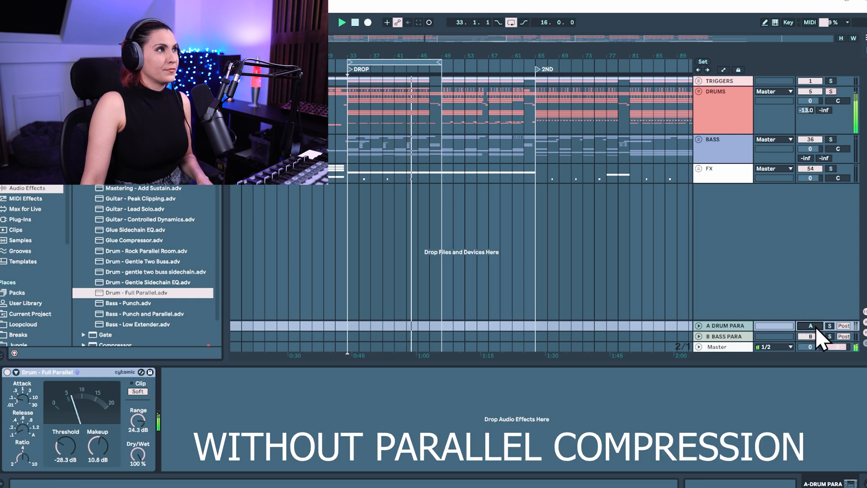
pyautogui.click(816, 326)
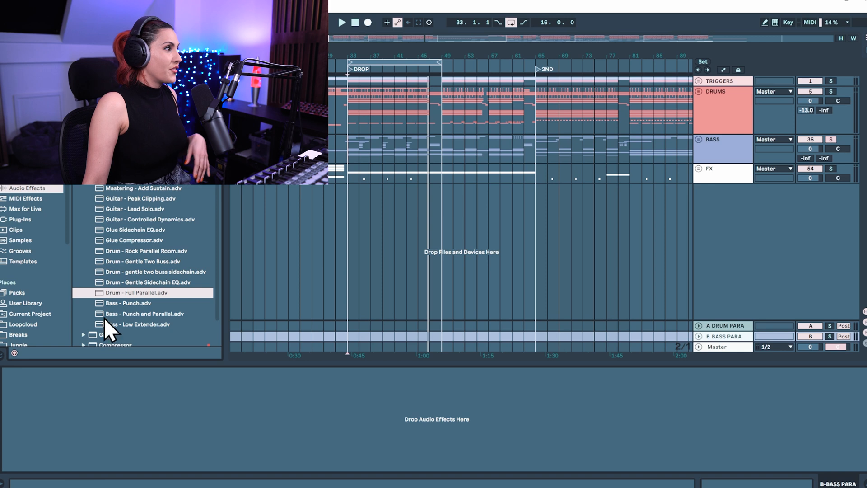
# Step: Load the "Bass - Punch and Parallel" preset onto the B BASS PARA return and set its dry/wet to 100%
pyautogui.click(116, 315)
pyautogui.moveTo(137, 314); pyautogui.dragTo(252, 321)
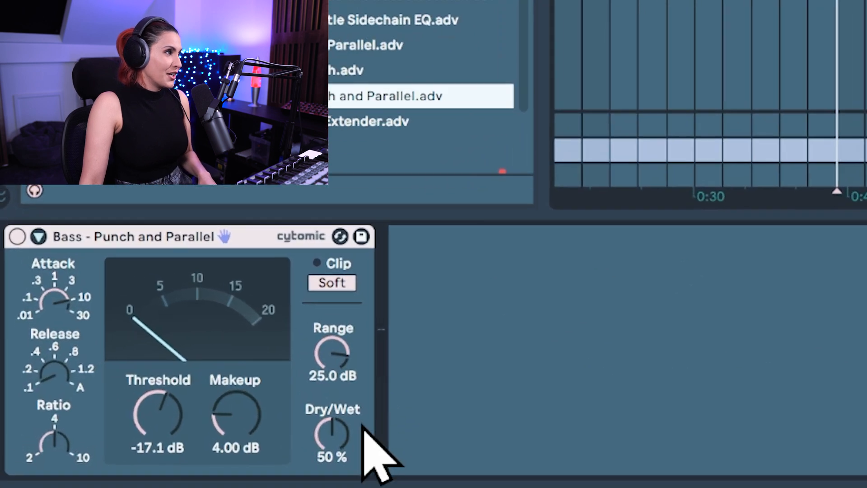
pyautogui.moveTo(138, 454); pyautogui.dragTo(138, 420)
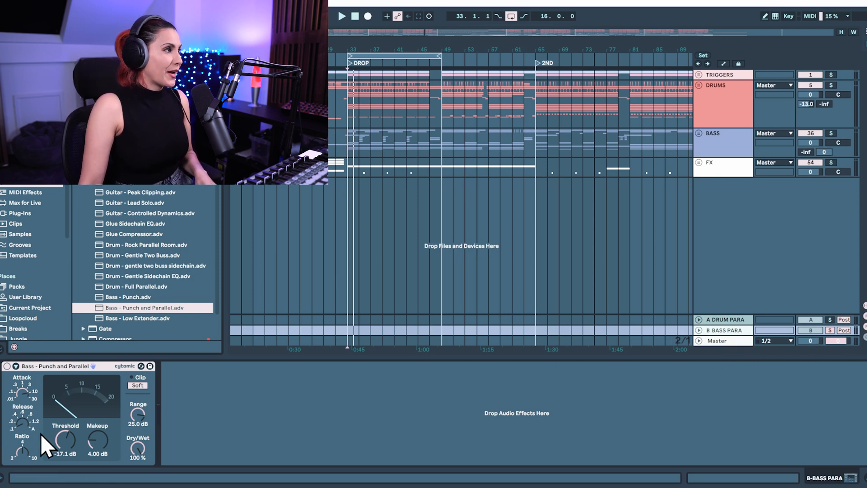
# Step: During playback, shorten the bass parallel compressor's attack and set its threshold to -28.9 dB and makeup to 10.6 dB
pyautogui.press('space')
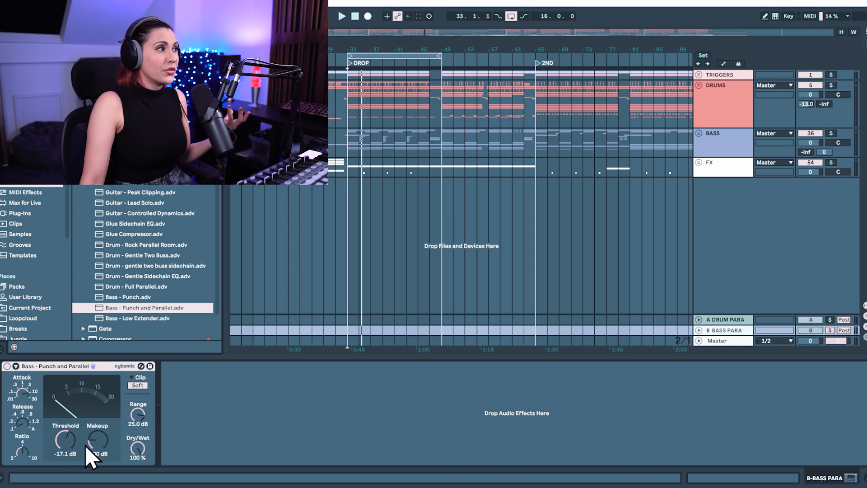
pyautogui.click(23, 392)
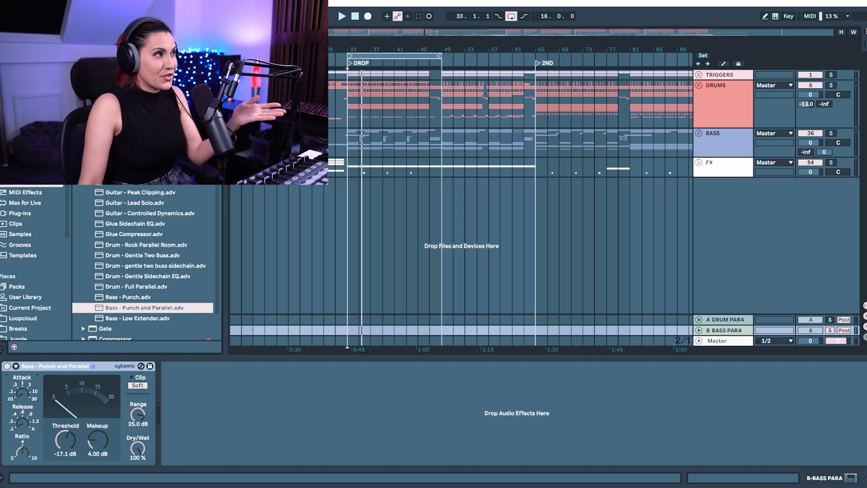
pyautogui.press('space')
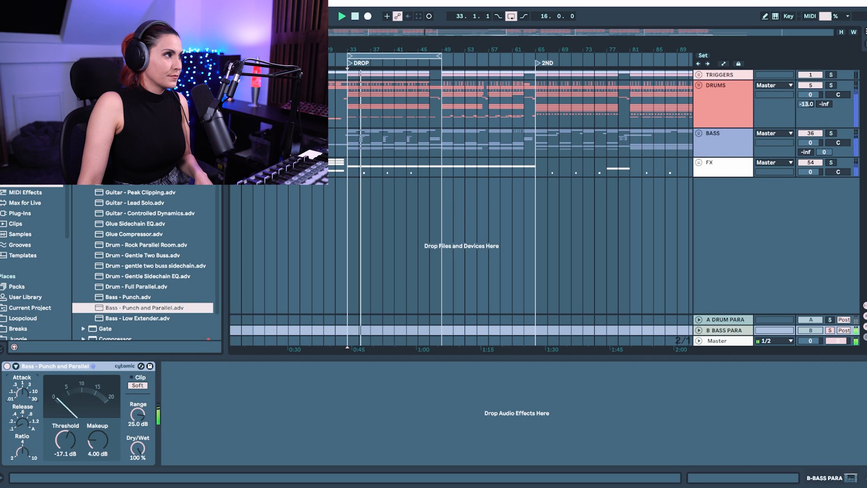
pyautogui.moveTo(58, 443); pyautogui.dragTo(58, 435)
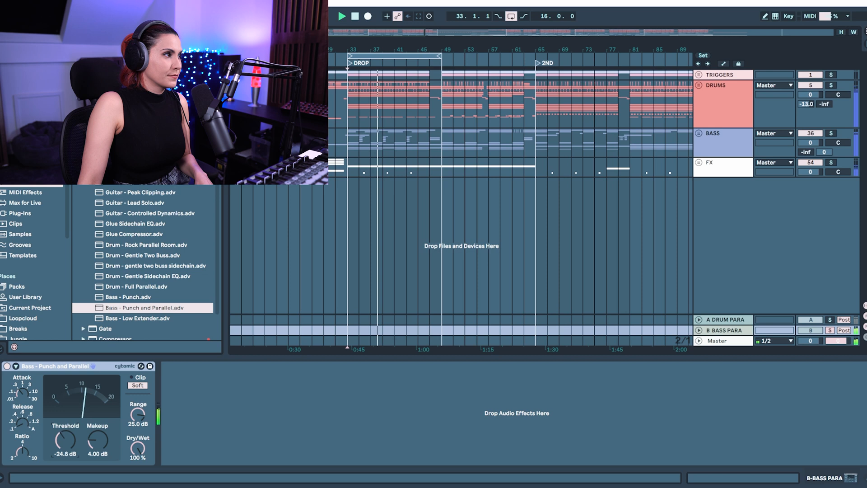
pyautogui.moveTo(90, 447)
pyautogui.mouseDown()
pyautogui.moveTo(90, 435)
pyautogui.moveTo(66, 436)
pyautogui.moveTo(103, 438)
pyautogui.moveTo(69, 443)
pyautogui.moveTo(98, 430)
pyautogui.moveTo(97, 451)
pyautogui.mouseUp()
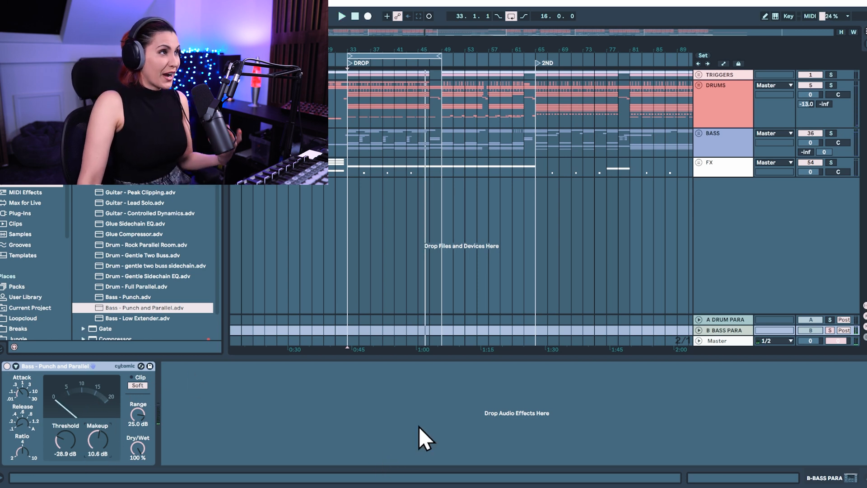
# Step: Unsolo the B BASS PARA return and compare the soloed BASS group with the return switched off and on
pyautogui.click(830, 330)
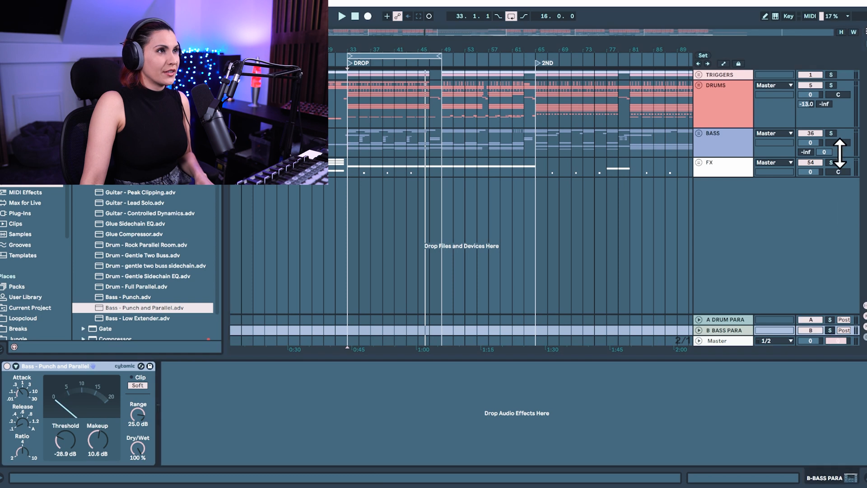
pyautogui.press('space')
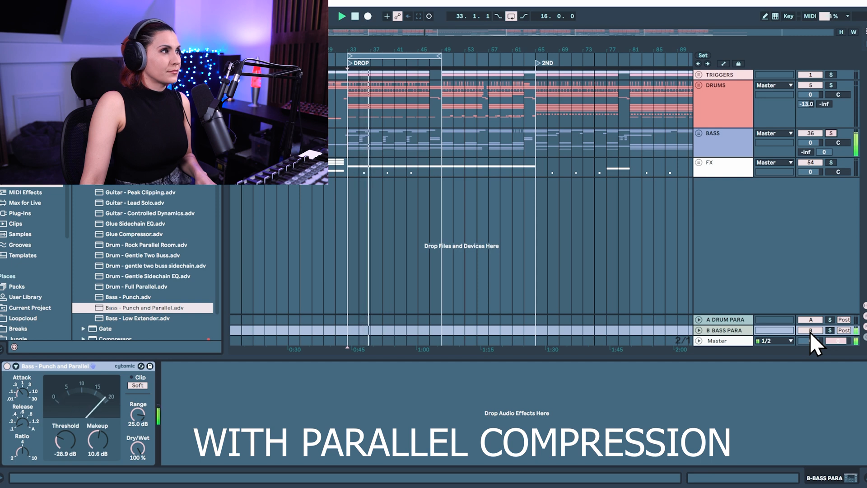
pyautogui.click(810, 330)
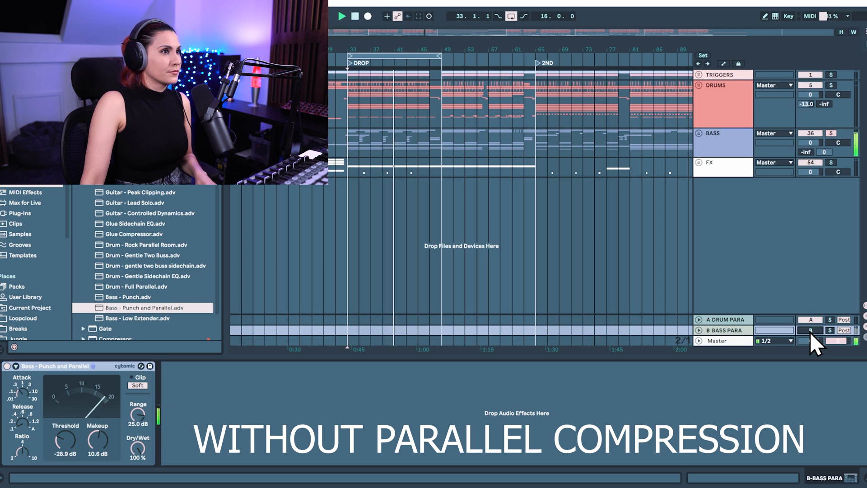
pyautogui.click(810, 330)
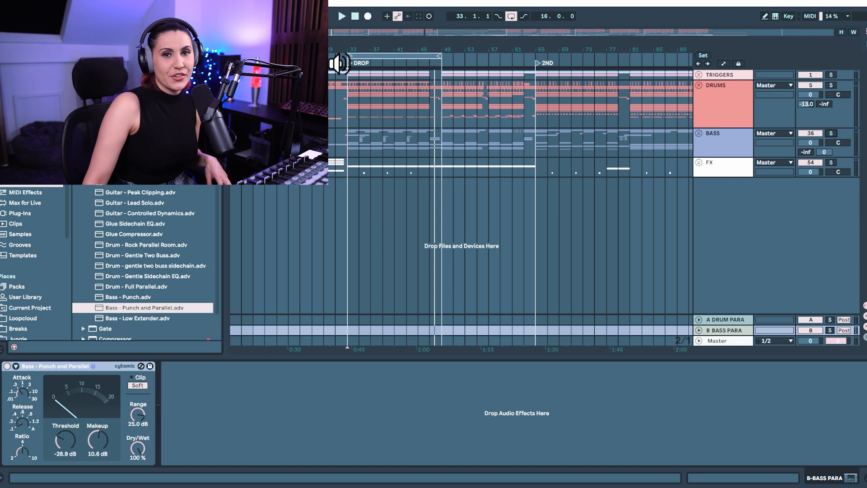
# Step: Play the full mix from the drop and compare it with the A DRUM PARA and B BASS PARA returns on and off
pyautogui.press('space')
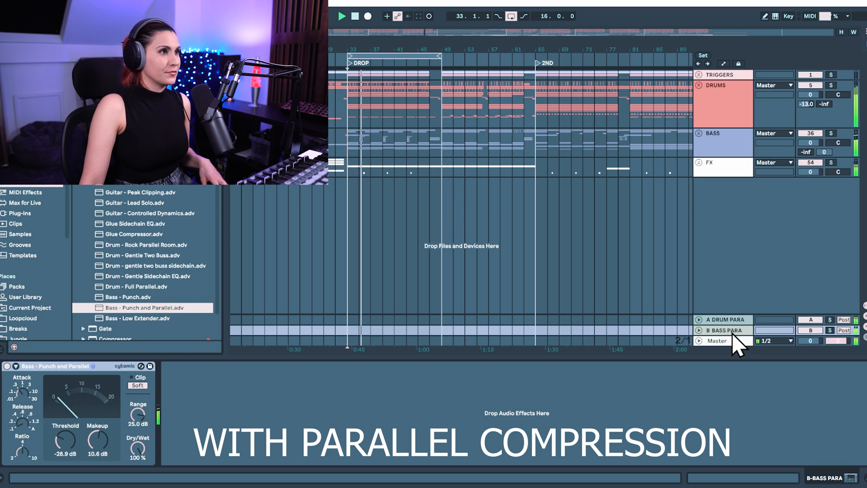
pyautogui.click(727, 319)
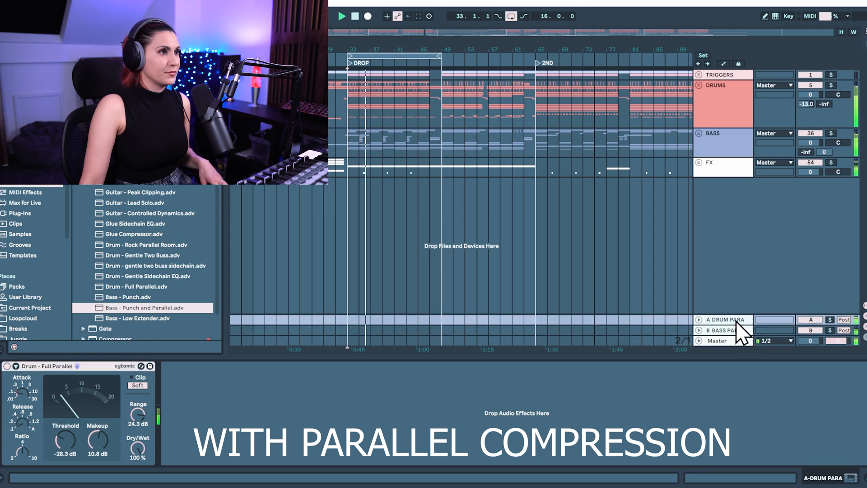
pyautogui.click(817, 319)
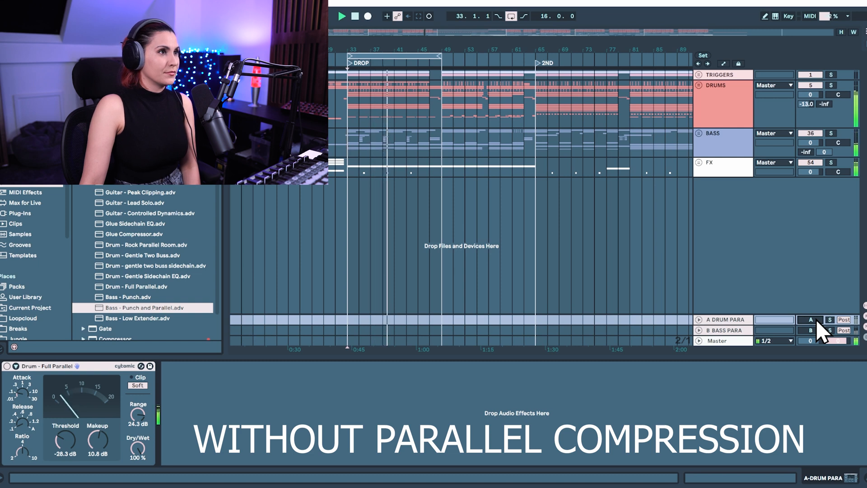
pyautogui.click(812, 320)
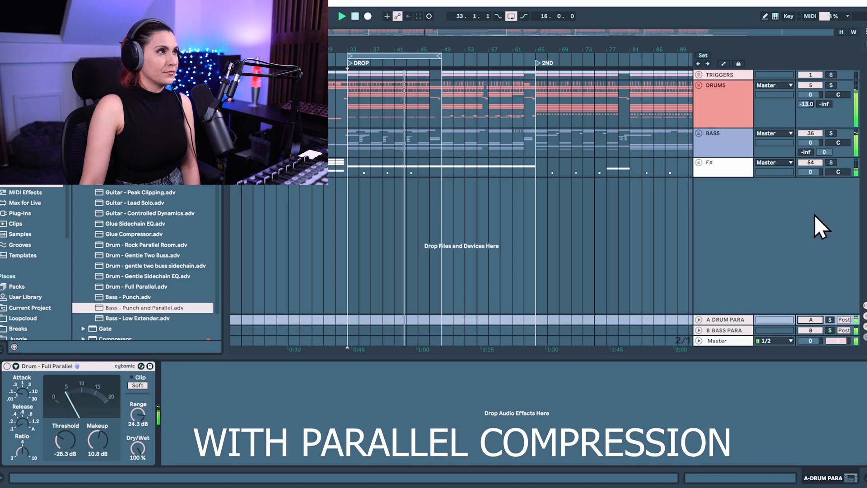
pyautogui.click(812, 319)
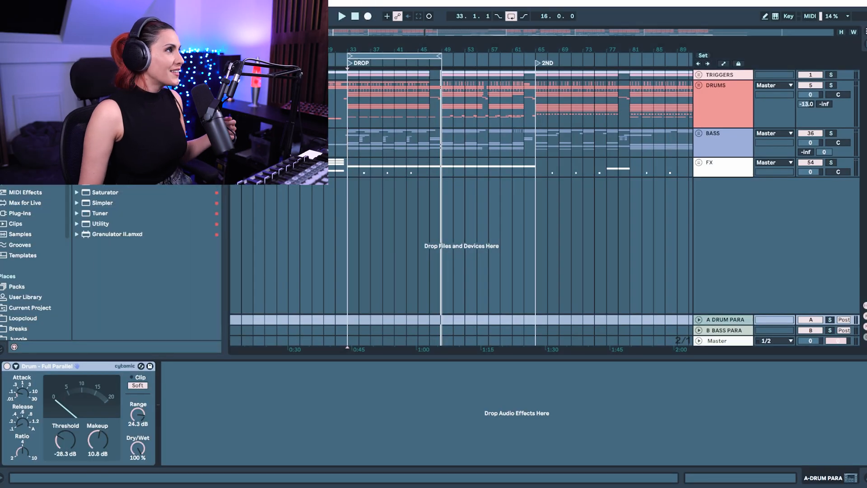
# Step: Add two Compressors after the Glue Compressor on A DRUM PARA, switch both to the collapsed view, and expand their sidechain sections
pyautogui.moveTo(106, 172); pyautogui.dragTo(162, 407)
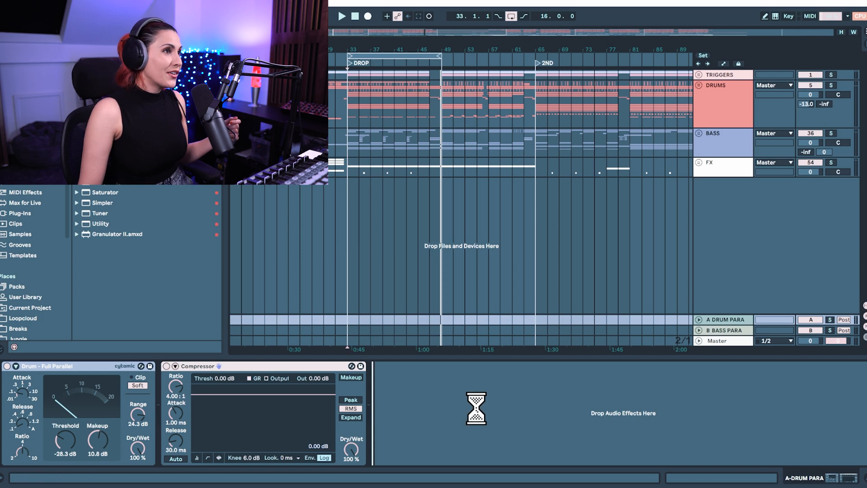
pyautogui.click(197, 457)
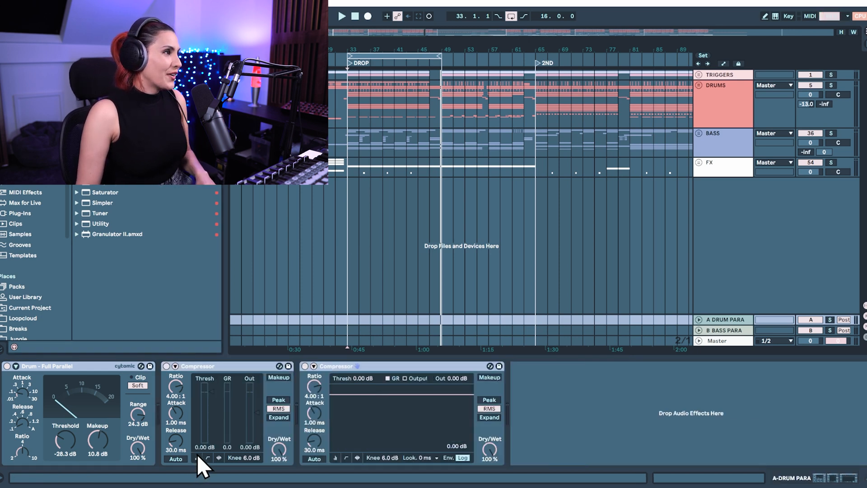
pyautogui.click(336, 457)
pyautogui.click(313, 366)
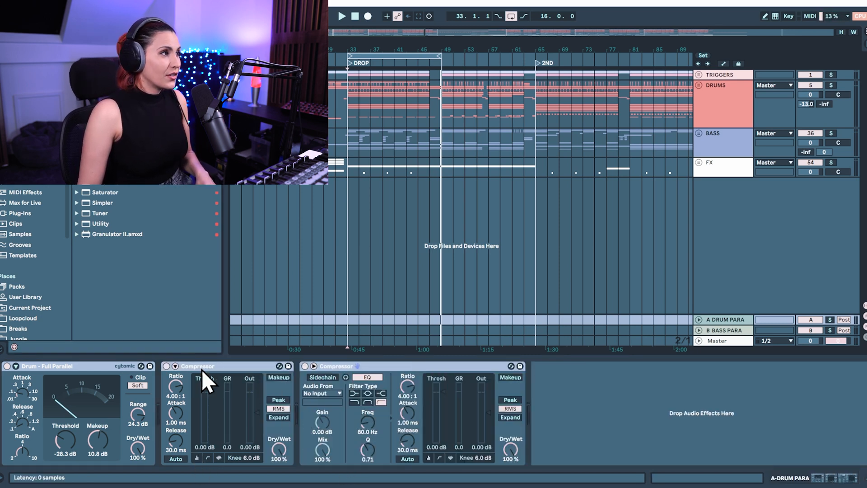
pyautogui.click(175, 366)
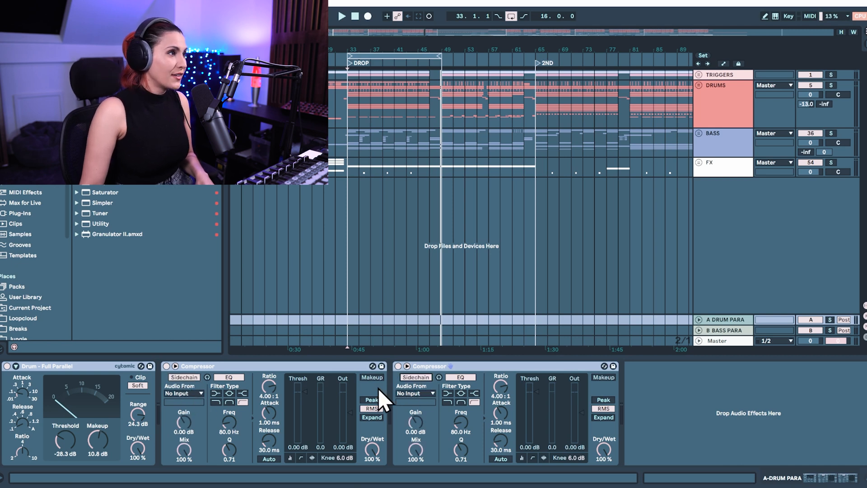
# Step: Set the first Compressor's sidechain input to KICK and the second Compressor's sidechain input to SNARES
pyautogui.click(185, 395)
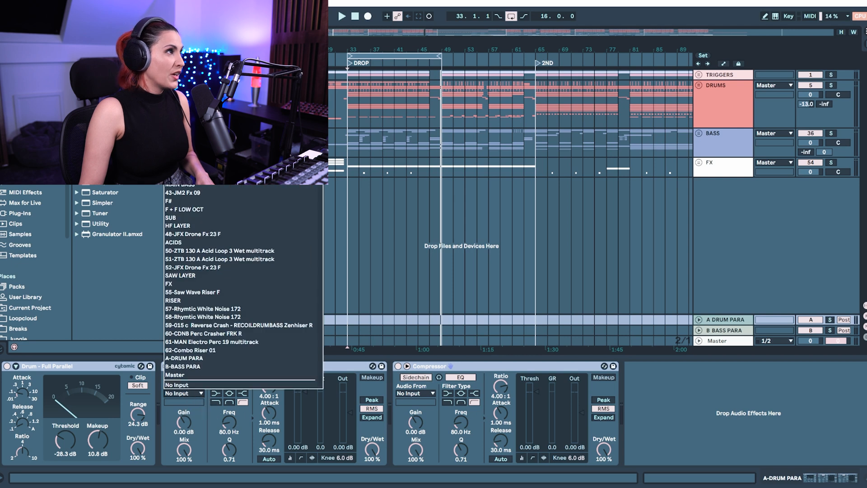
pyautogui.scroll(5, 202, 389)
pyautogui.scroll(1, 243, 287)
pyautogui.click(384, 318)
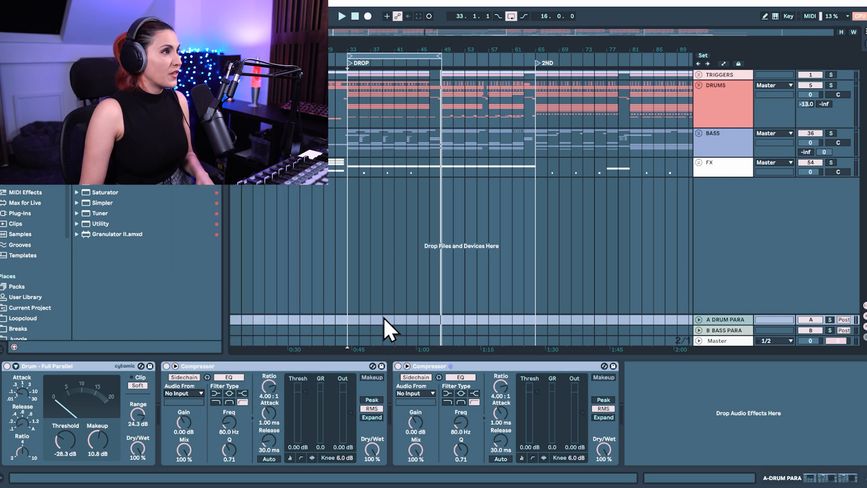
pyautogui.click(416, 394)
pyautogui.scroll(5, 446, 226)
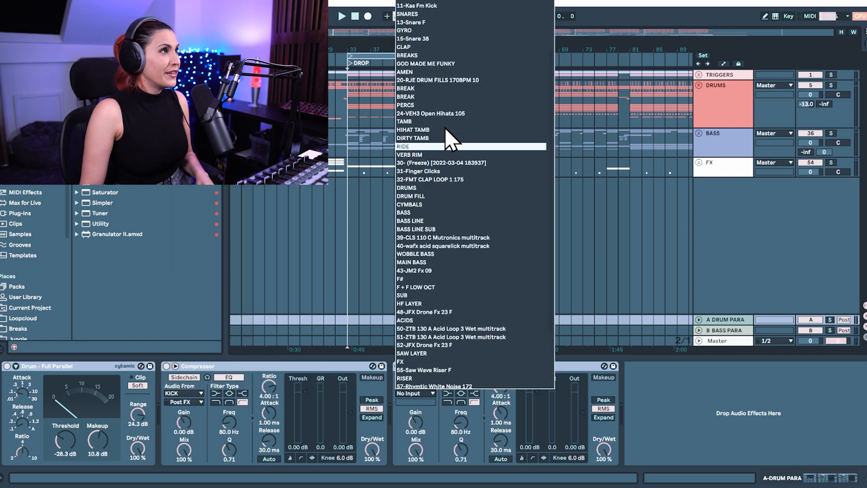
pyautogui.click(429, 96)
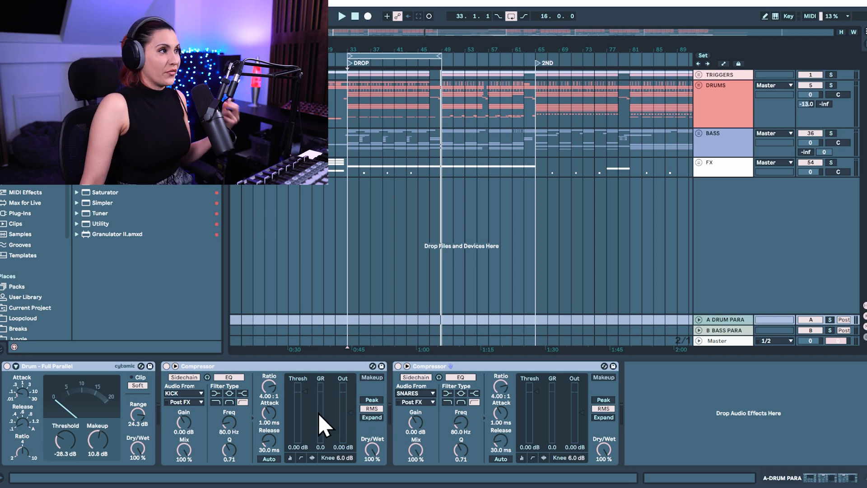
# Step: During playback, set the kick-sidechained Compressor to threshold -45.5 dB, ratio 1.50:1, attack 0.11 ms and dry/wet 67%
pyautogui.moveTo(309, 396); pyautogui.dragTo(340, 411)
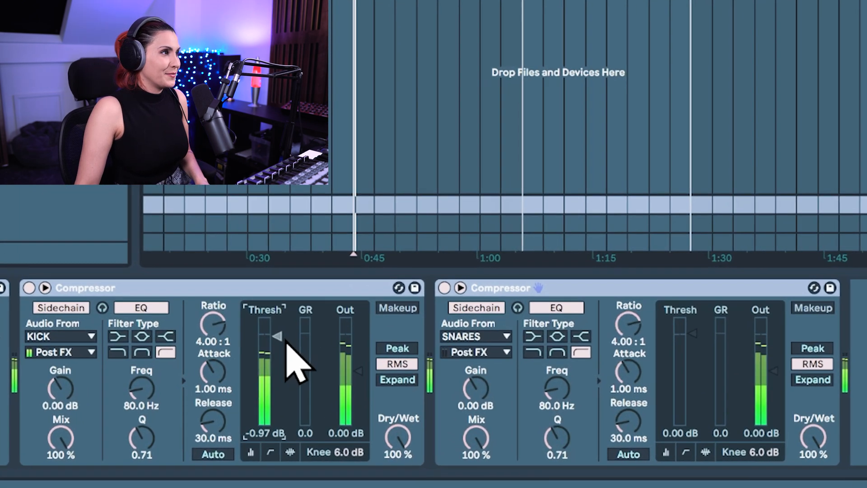
pyautogui.moveTo(306, 394); pyautogui.dragTo(305, 420)
pyautogui.moveTo(275, 382); pyautogui.dragTo(275, 395)
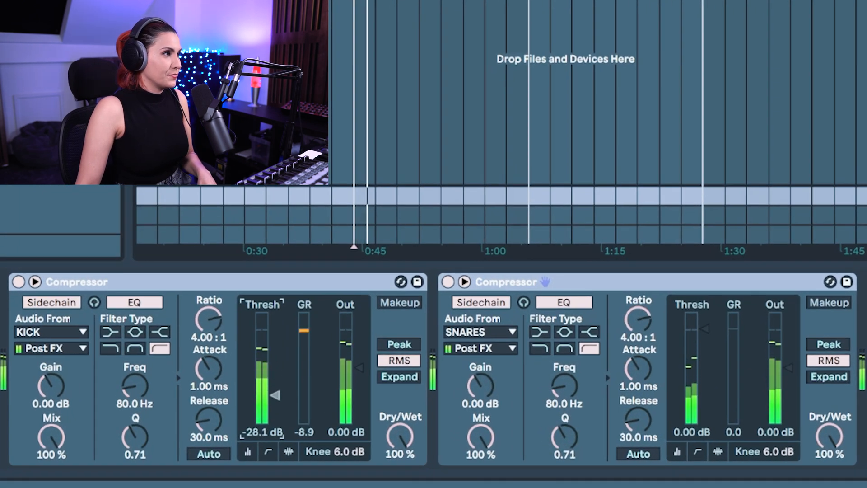
pyautogui.moveTo(208, 320); pyautogui.dragTo(209, 388)
pyautogui.moveTo(399, 436); pyautogui.dragTo(399, 451)
pyautogui.moveTo(286, 407); pyautogui.dragTo(289, 422)
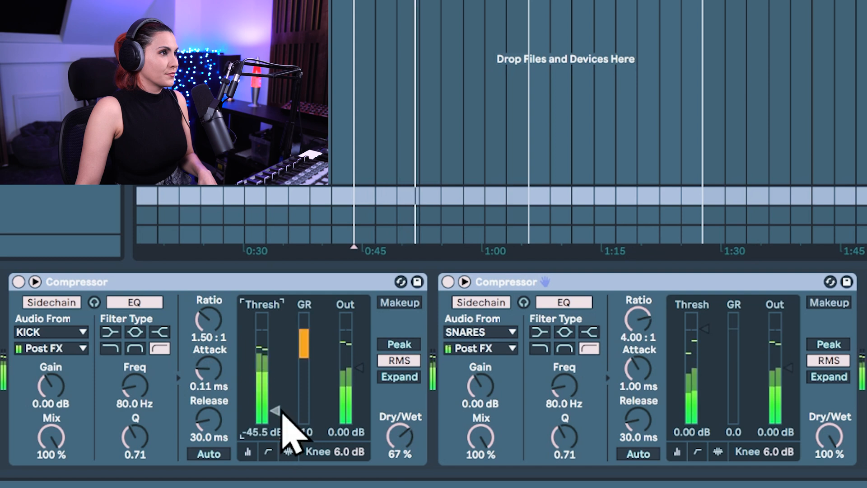
# Step: Set the snare-sidechained Compressor to ratio 1.91:1, threshold -33.1 dB, attack 0.19 ms and release 7.52 ms
pyautogui.moveTo(639, 320); pyautogui.dragTo(638, 357)
pyautogui.moveTo(680, 318); pyautogui.dragTo(697, 405)
pyautogui.moveTo(640, 324); pyautogui.dragTo(641, 312)
pyautogui.moveTo(638, 369); pyautogui.dragTo(643, 364)
pyautogui.moveTo(632, 400)
pyautogui.mouseDown()
pyautogui.moveTo(633, 424)
pyautogui.moveTo(628, 384)
pyautogui.mouseUp()
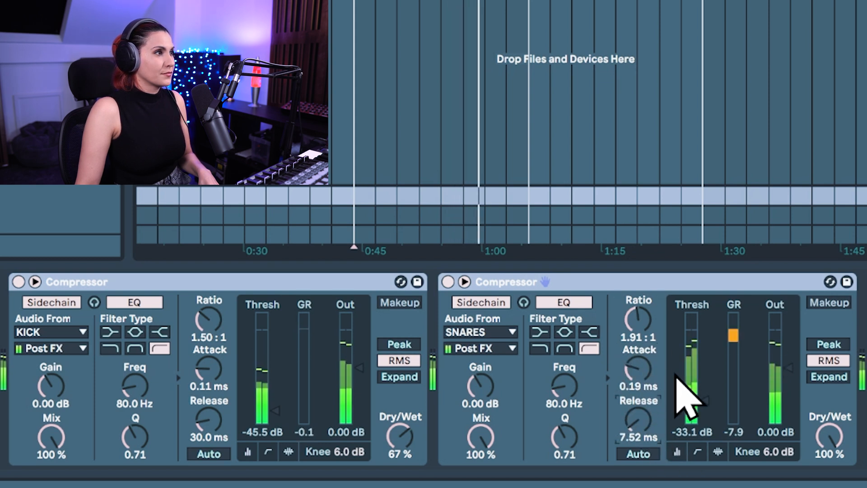
# Step: Refine the kick Compressor to 0.03 ms attack, 10.2 ms release, -53.0 dB threshold, 80% wet, and the snare Compressor to -47.0 dB threshold, 81% wet
pyautogui.moveTo(224, 414); pyautogui.dragTo(225, 420)
pyautogui.moveTo(832, 435); pyautogui.dragTo(832, 458)
pyautogui.moveTo(830, 428); pyautogui.dragTo(830, 424)
pyautogui.moveTo(707, 404); pyautogui.dragTo(707, 413)
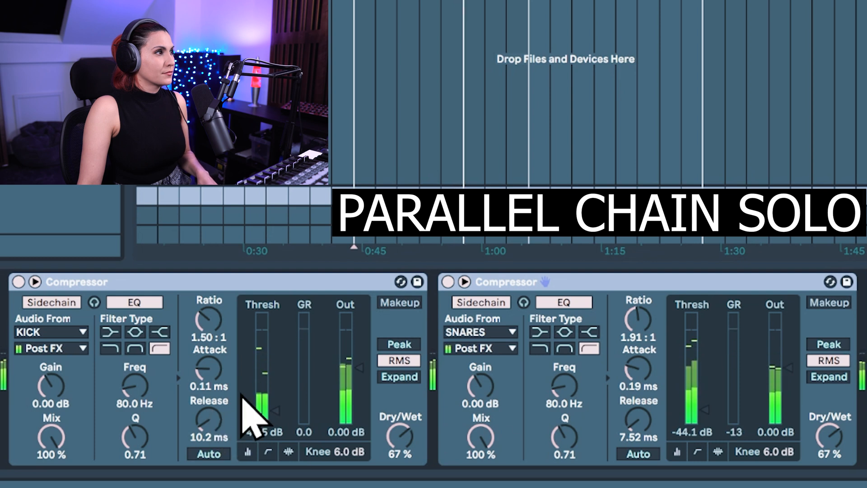
pyautogui.moveTo(214, 376); pyautogui.dragTo(214, 381)
pyautogui.moveTo(657, 386); pyautogui.dragTo(657, 402)
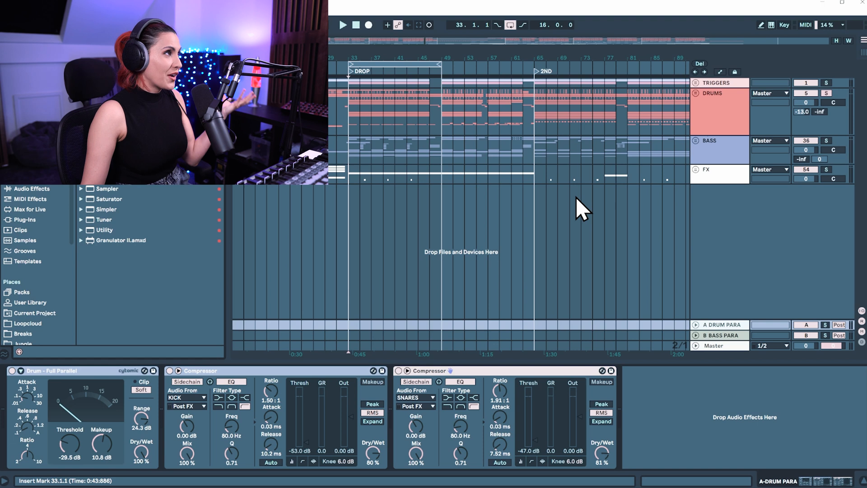
# Step: Add an Audio Effect Rack, create two chains in it, and set each chain's volume to -6.0 dB
pyautogui.moveTo(510, 371); pyautogui.dragTo(738, 147)
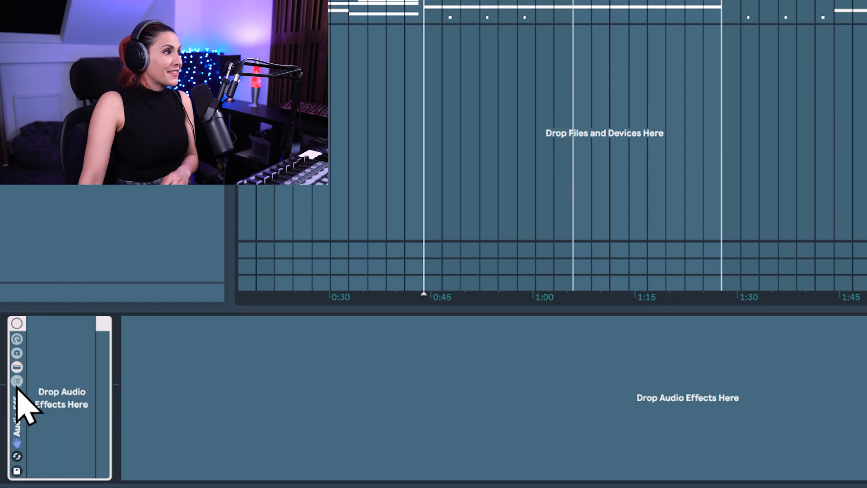
pyautogui.doubleClick(17, 398)
pyautogui.rightClick(92, 388)
pyautogui.click(131, 406)
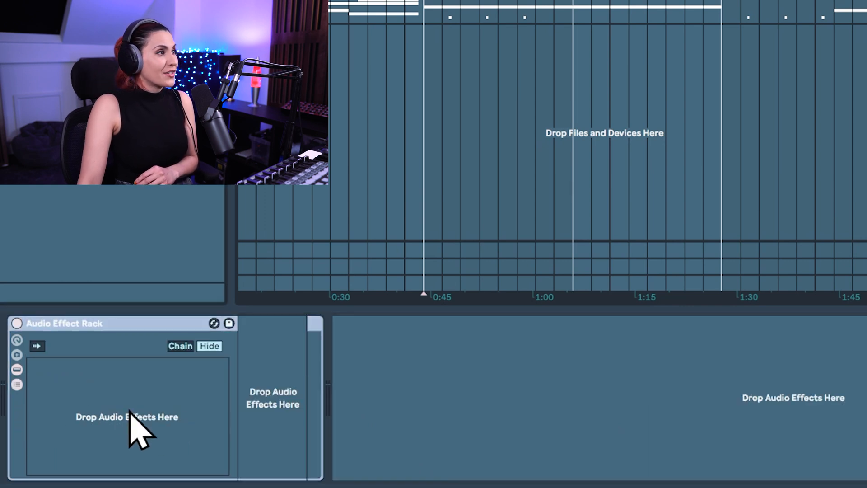
pyautogui.rightClick(136, 408)
pyautogui.click(158, 414)
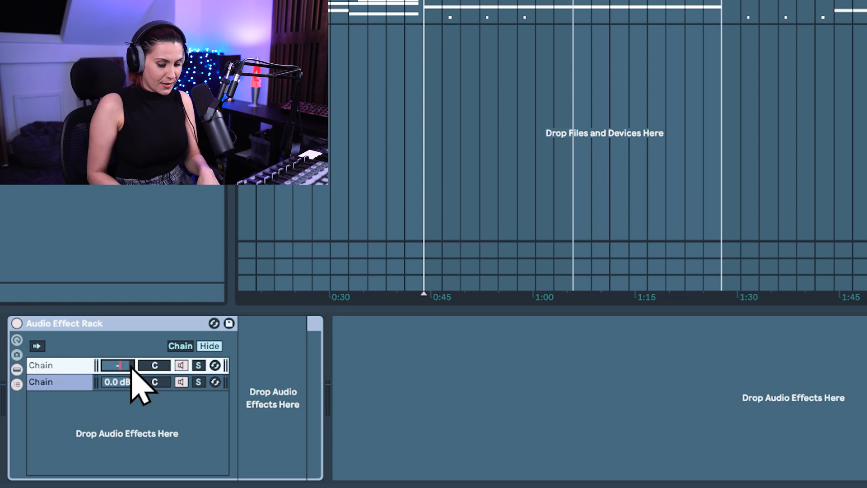
pyautogui.moveTo(117, 382); pyautogui.dragTo(116, 380)
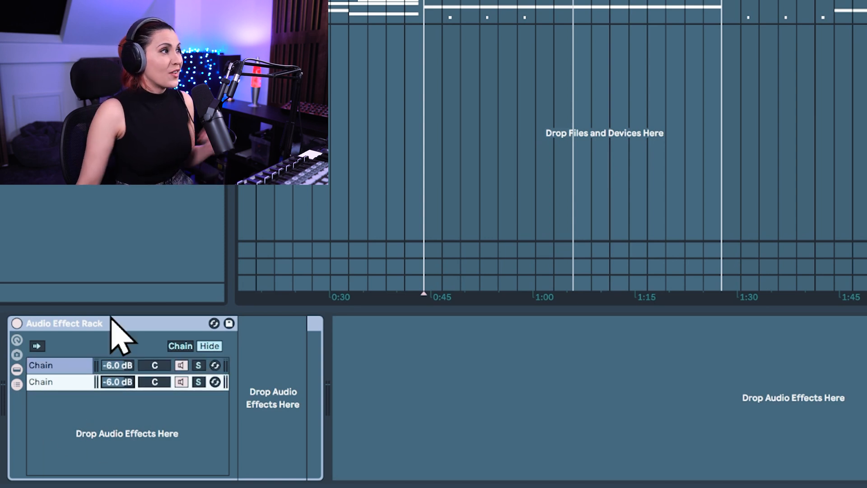
# Step: Rename the rack's first chain DRY and its second chain PARALLEL
pyautogui.click(86, 391)
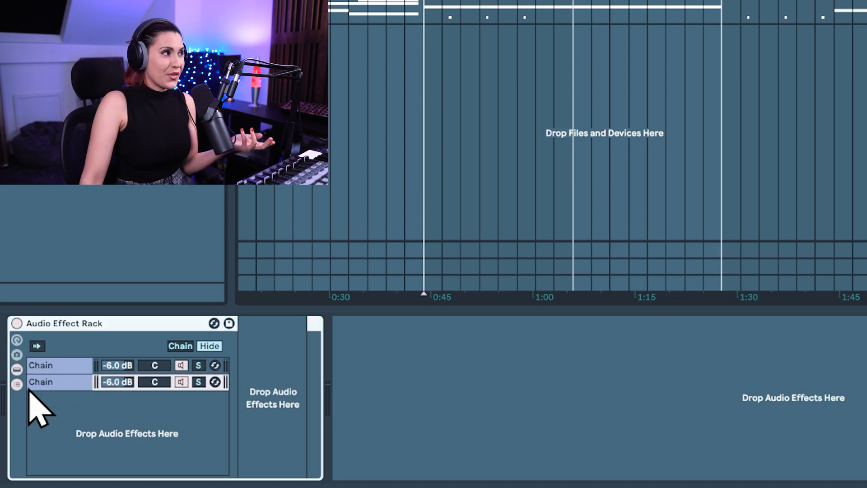
pyautogui.click(66, 364)
pyautogui.hotkey('ctrl', 'r')
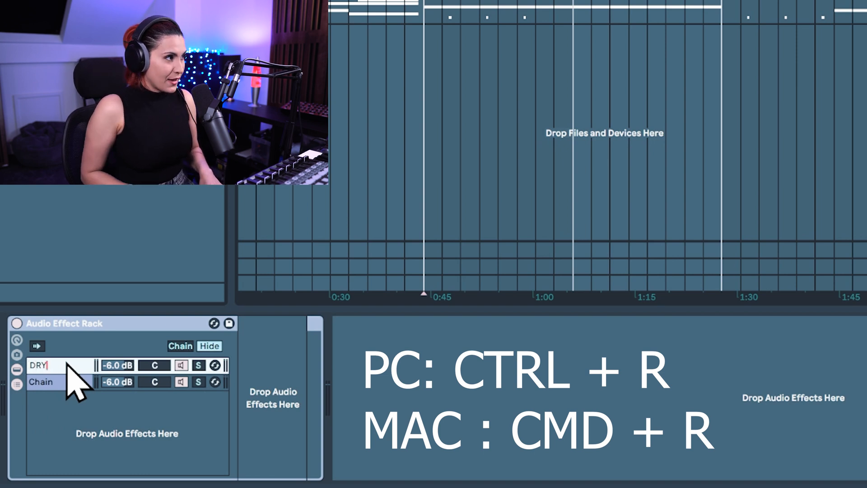
pyautogui.click(75, 380)
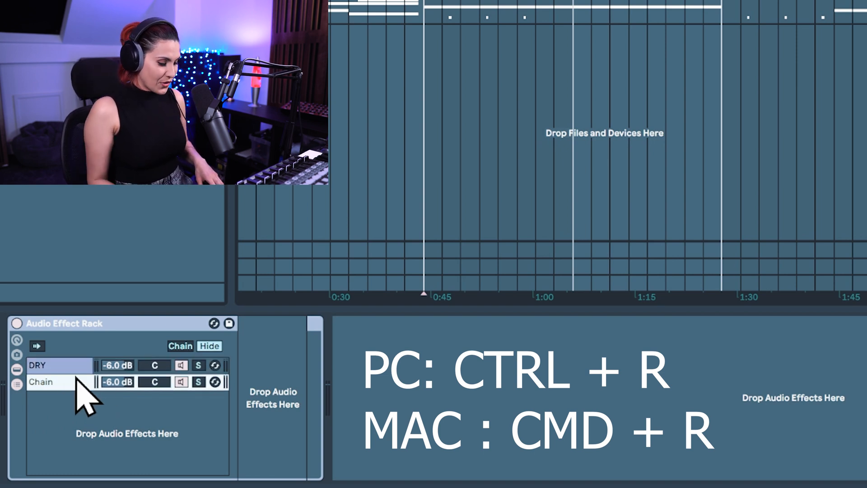
pyautogui.hotkey('ctrl', 'r')
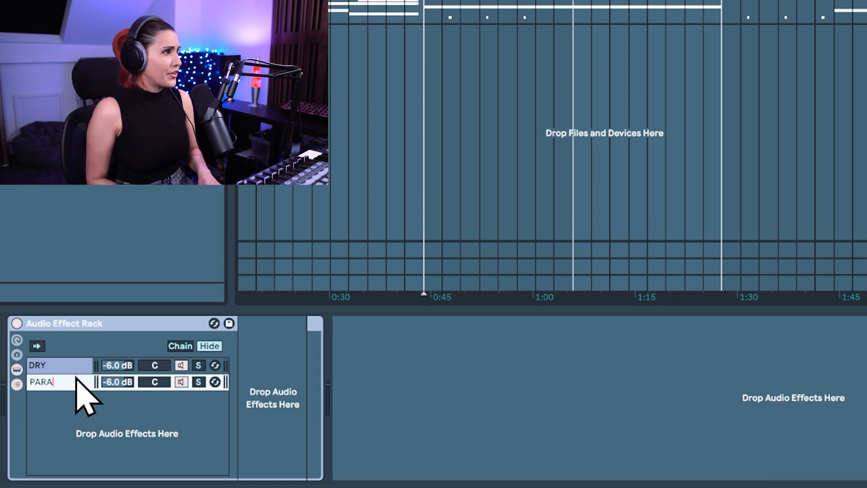
pyautogui.press('Return')
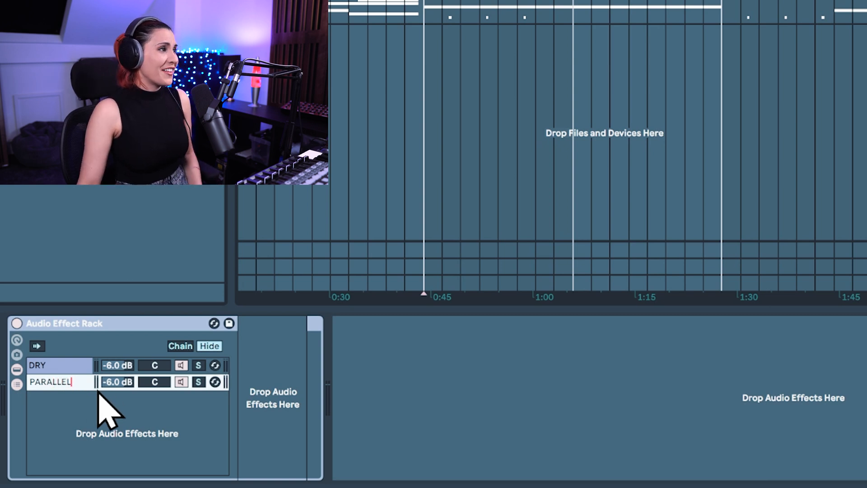
pyautogui.click(34, 380)
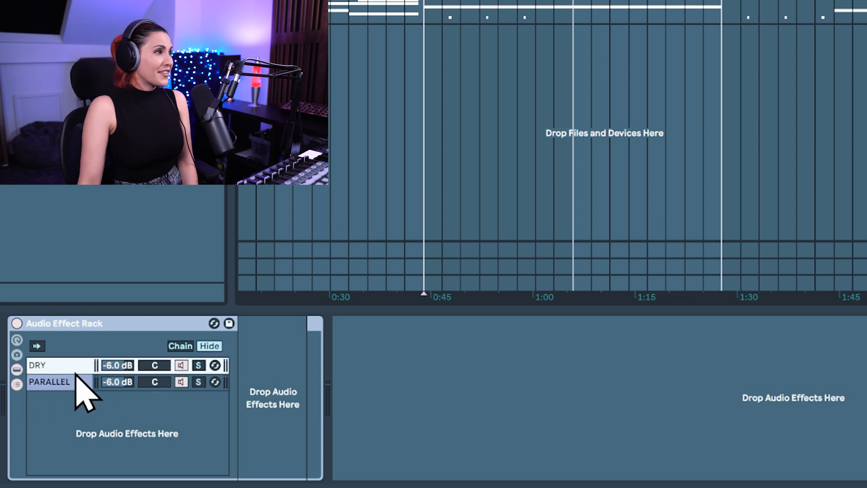
# Step: Load the "Bass - Punch and Parallel" preset onto the PARALLEL chain and check the devices on both chains
pyautogui.click(65, 384)
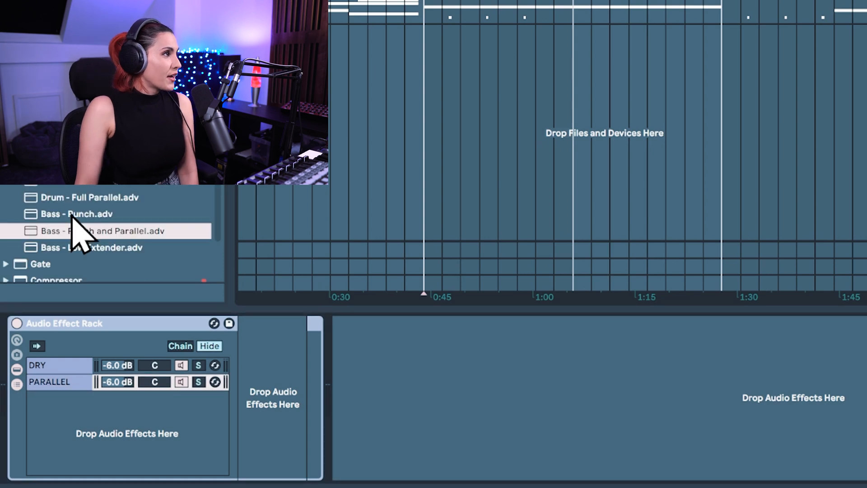
pyautogui.moveTo(52, 233); pyautogui.dragTo(79, 388)
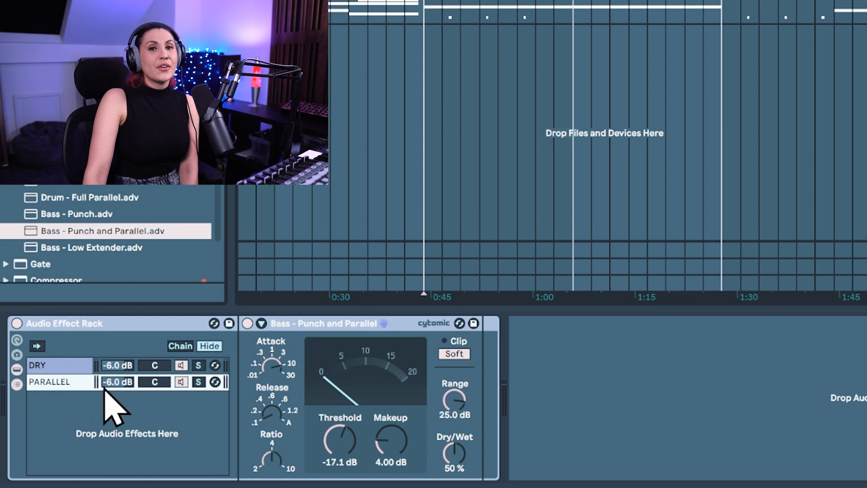
pyautogui.click(45, 366)
pyautogui.doubleClick(52, 367)
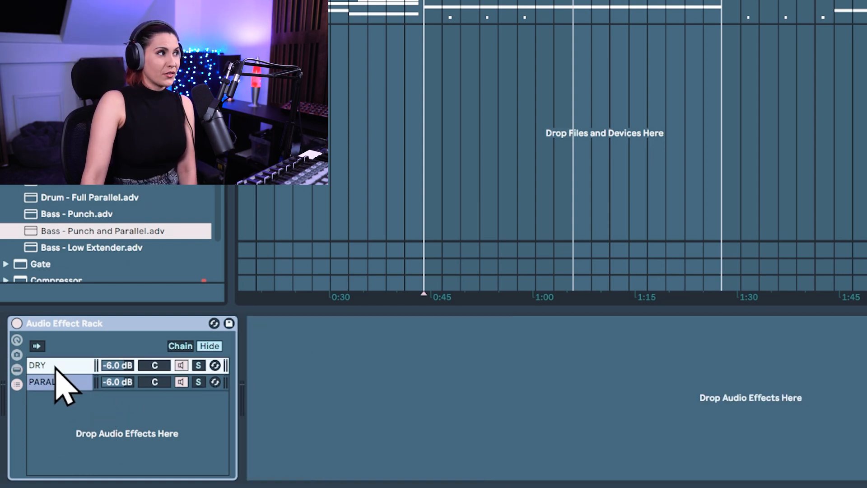
pyautogui.click(55, 383)
pyautogui.doubleClick(73, 383)
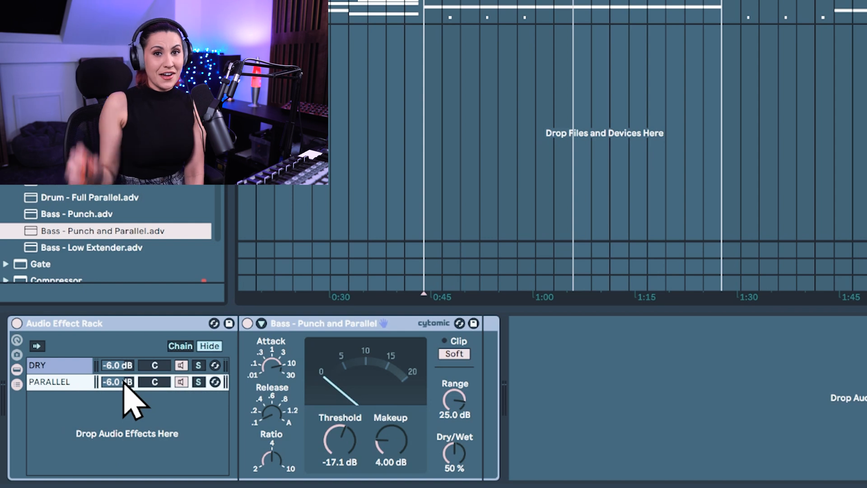
# Step: Lower the PARALLEL chain's volume to -inf dB and set its Glue Compressor's dry/wet to 100%
pyautogui.moveTo(115, 382); pyautogui.dragTo(115, 415)
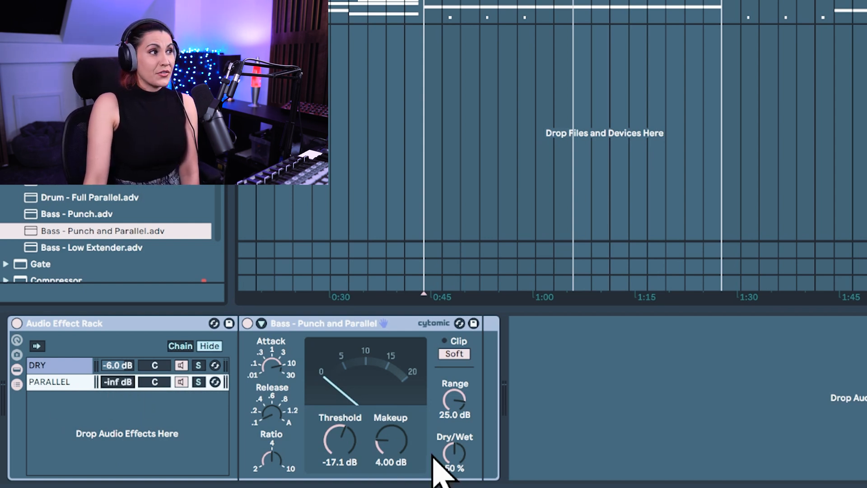
pyautogui.moveTo(450, 455); pyautogui.dragTo(449, 420)
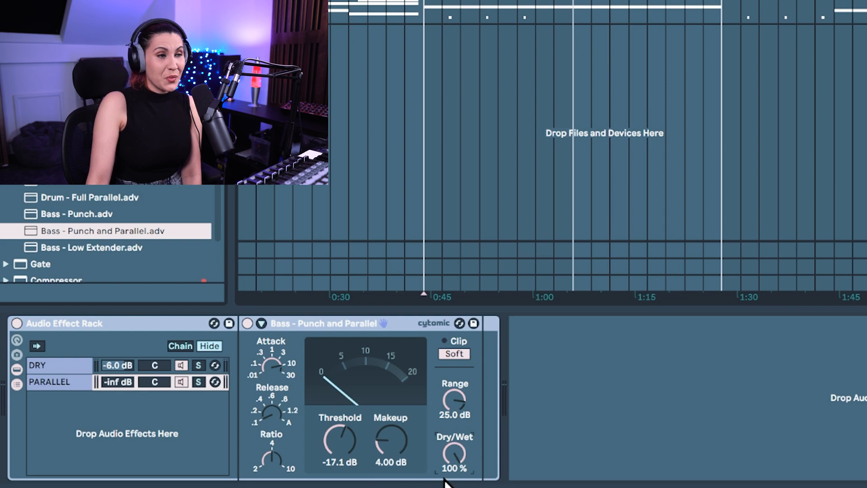
# Step: Solo the PARALLEL chain at -4.0 dB and set its compressor to a -30.2 dB threshold, faster attack, ratio 10 and slower release
pyautogui.moveTo(114, 383)
pyautogui.mouseDown()
pyautogui.moveTo(118, 370)
pyautogui.moveTo(128, 382)
pyautogui.moveTo(127, 374)
pyautogui.mouseUp()
pyautogui.click(198, 383)
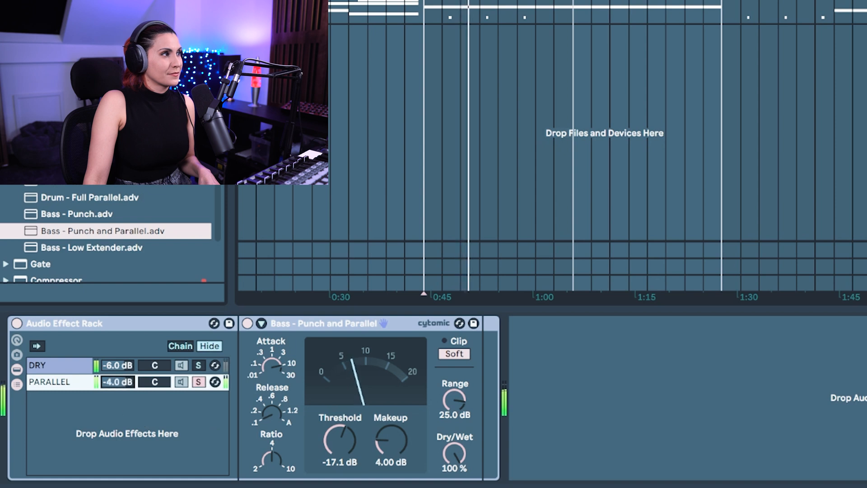
pyautogui.moveTo(334, 442); pyautogui.dragTo(334, 455)
pyautogui.click(273, 365)
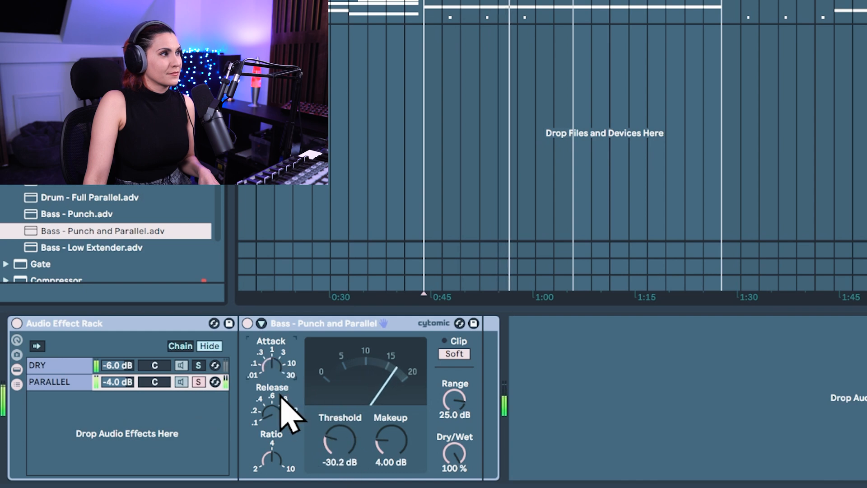
pyautogui.click(267, 443)
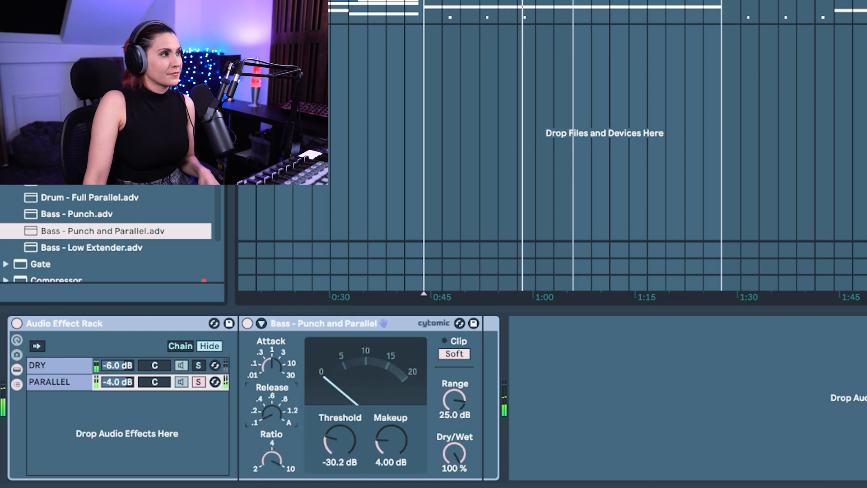
pyautogui.click(268, 391)
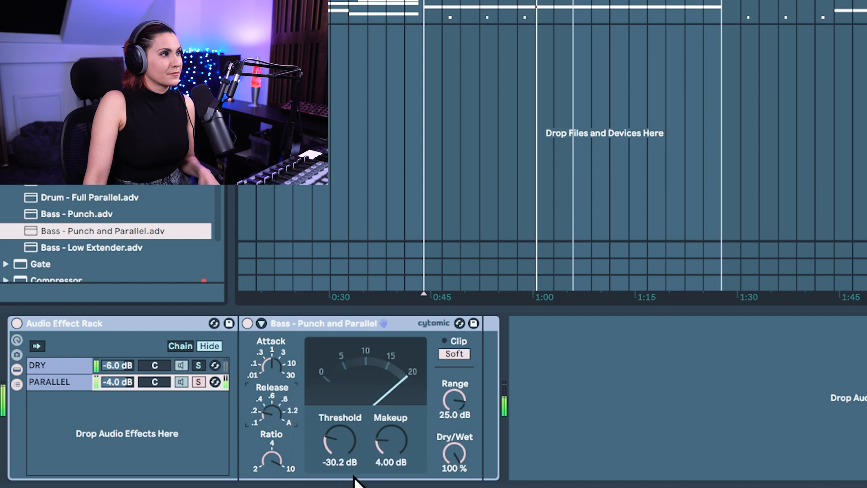
# Step: Audition the DRY chain soloed during playback, and after clearing its solo, blend the PARALLEL chain in by adjusting its volume
pyautogui.click(199, 365)
pyautogui.press('space')
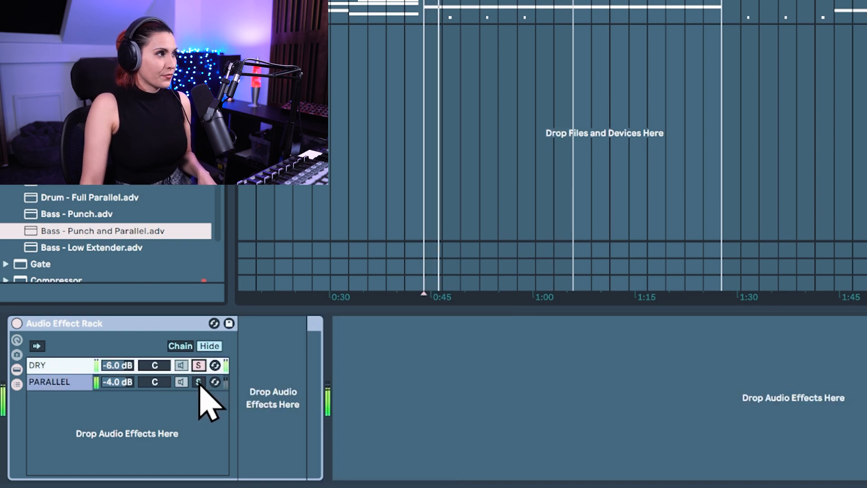
pyautogui.click(199, 365)
pyautogui.moveTo(118, 382)
pyautogui.mouseDown()
pyautogui.moveTo(117, 395)
pyautogui.moveTo(129, 383)
pyautogui.moveTo(124, 360)
pyautogui.mouseUp()
pyautogui.press('space')
pyautogui.click(129, 387)
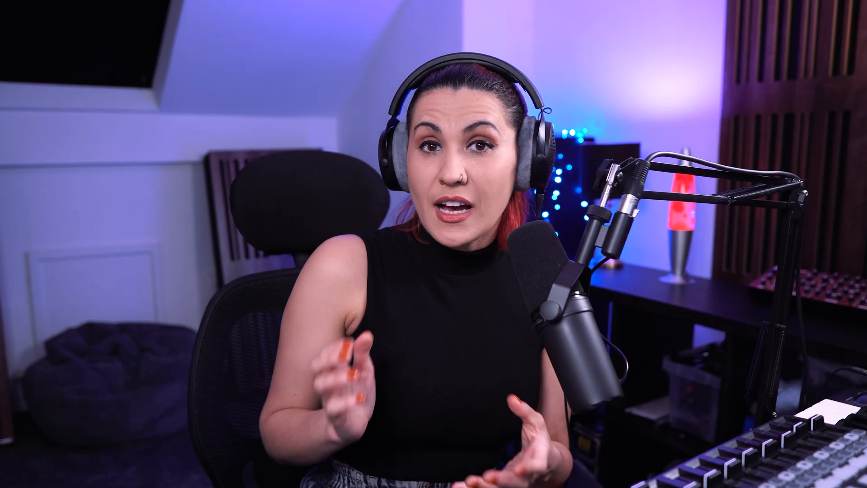